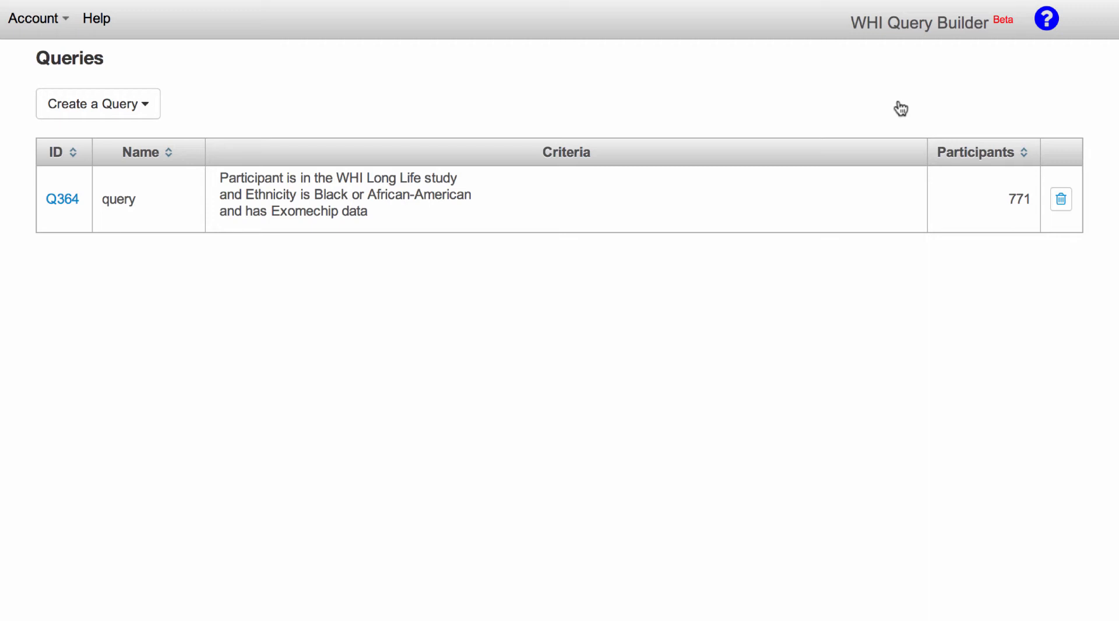
# Step: Create a new query and start a WHI Participation criterion from the study participation category
pyautogui.click(149, 114)
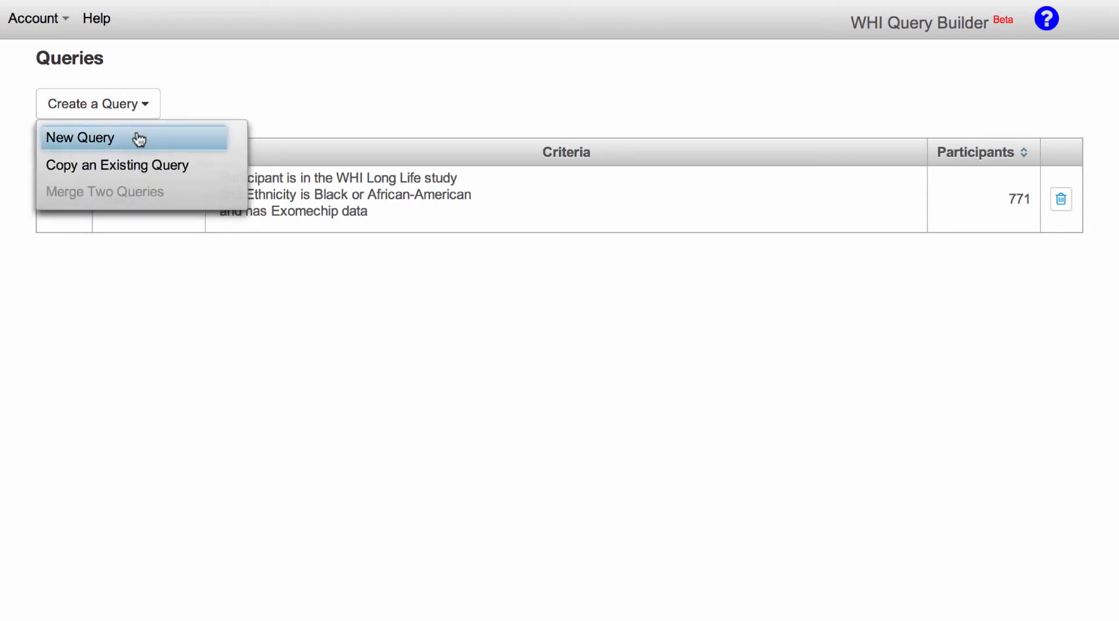
pyautogui.click(139, 139)
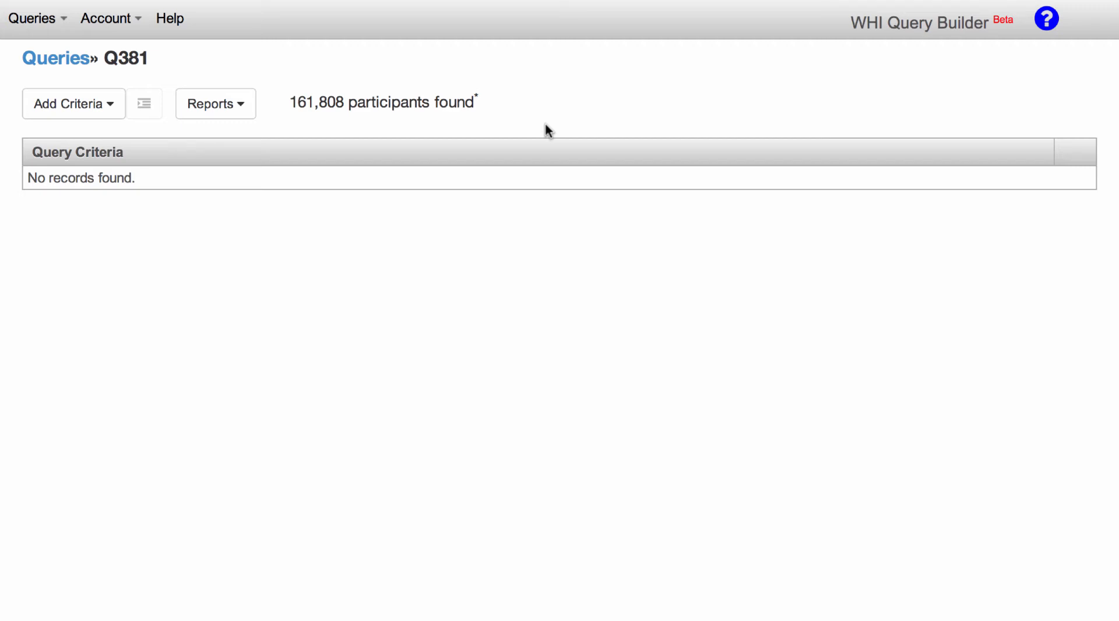
pyautogui.click(110, 105)
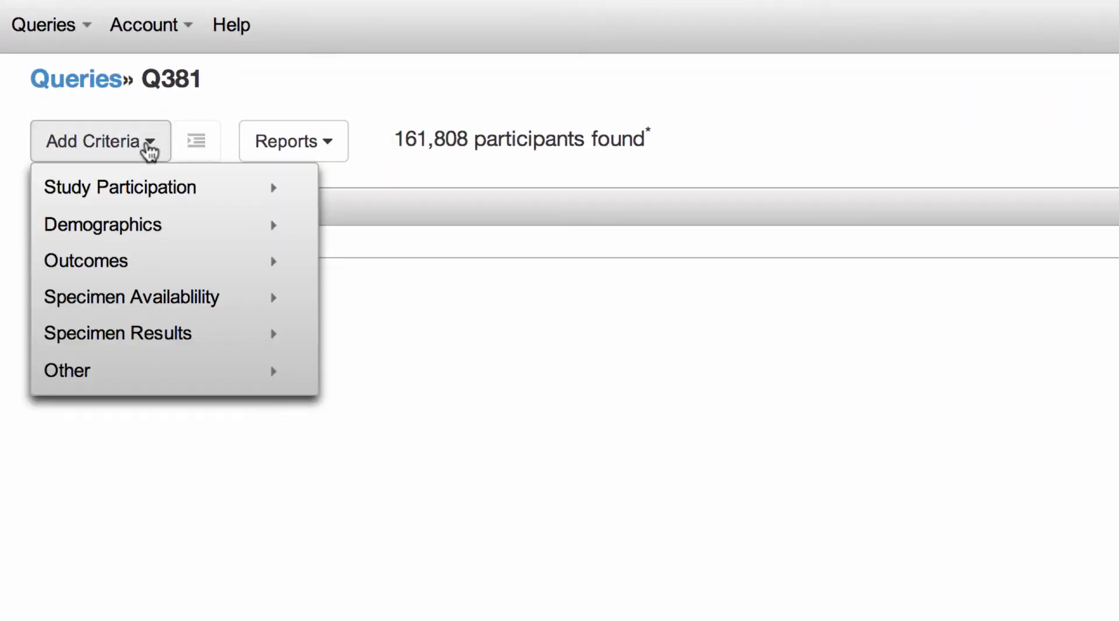
pyautogui.moveTo(180, 188)
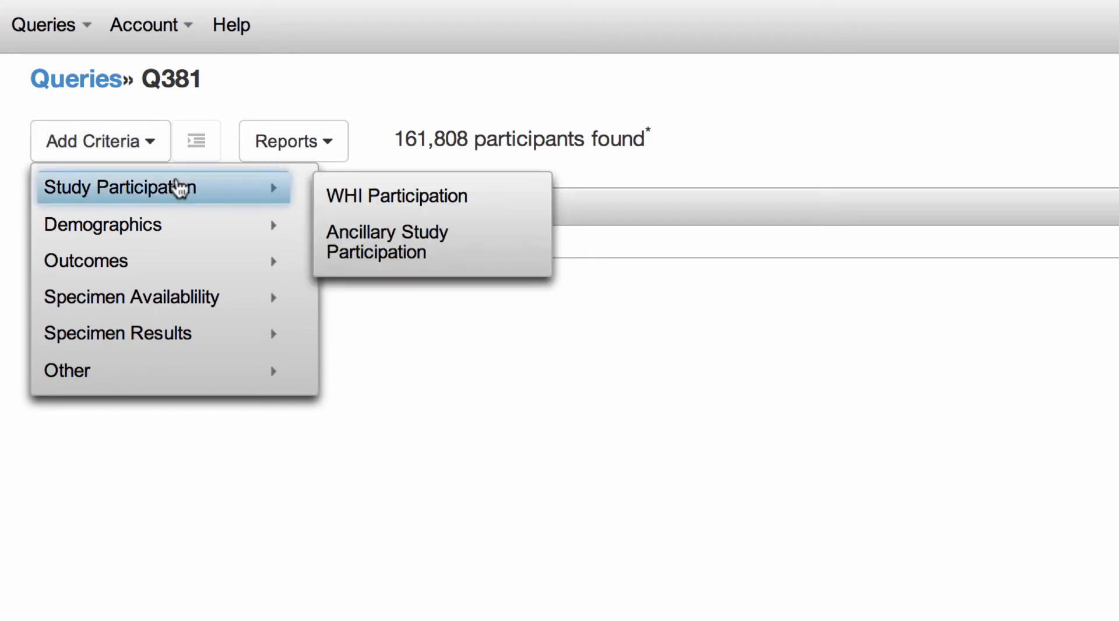
pyautogui.moveTo(170, 230)
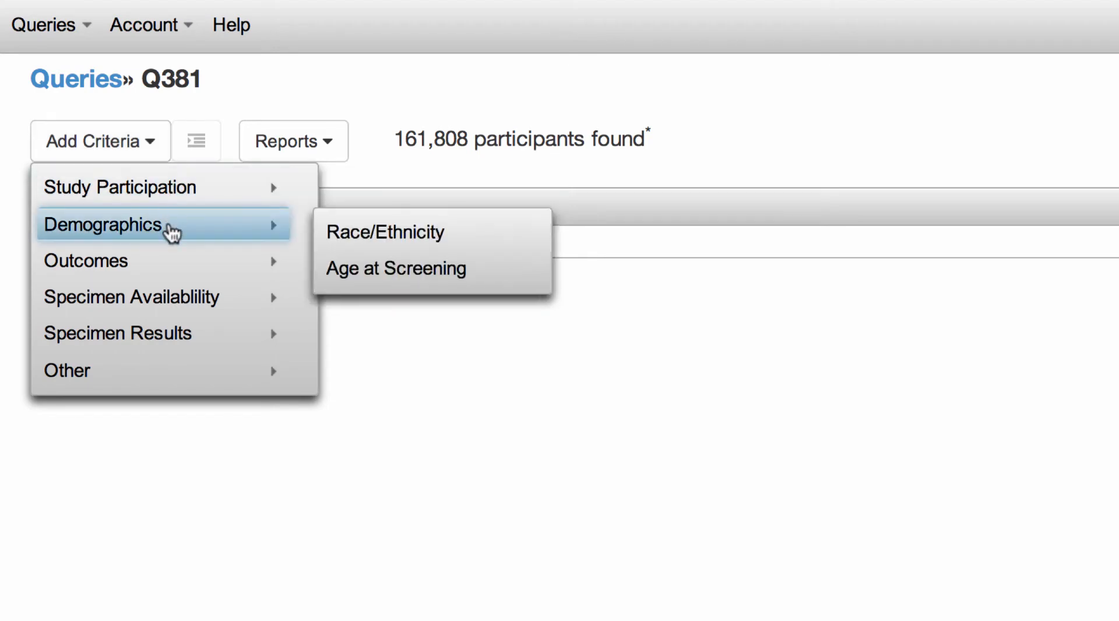
pyautogui.moveTo(165, 265)
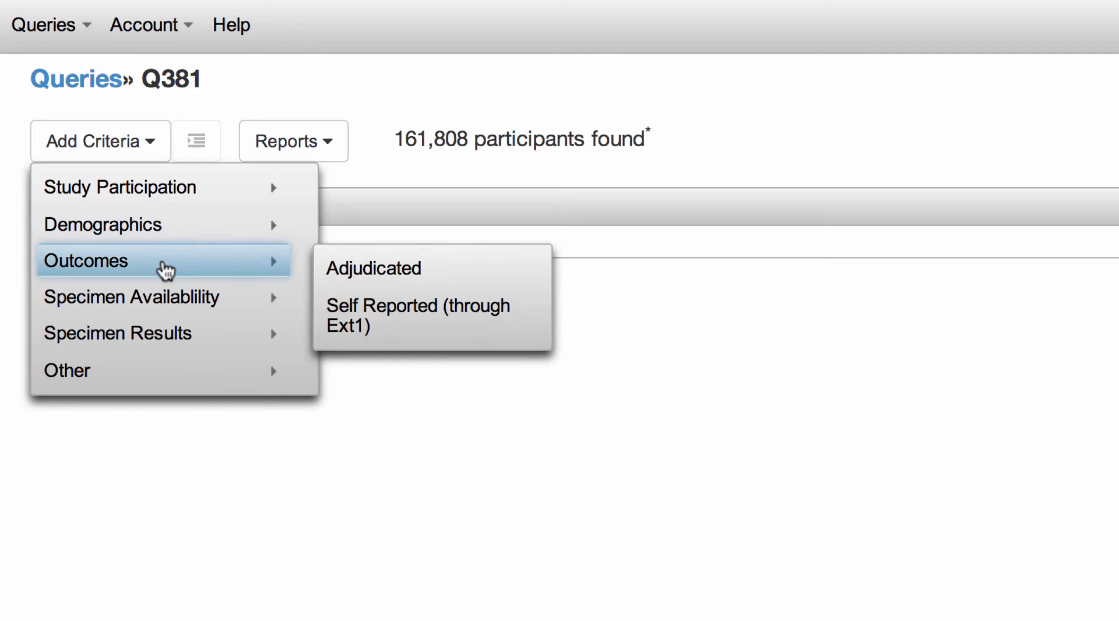
pyautogui.moveTo(172, 320)
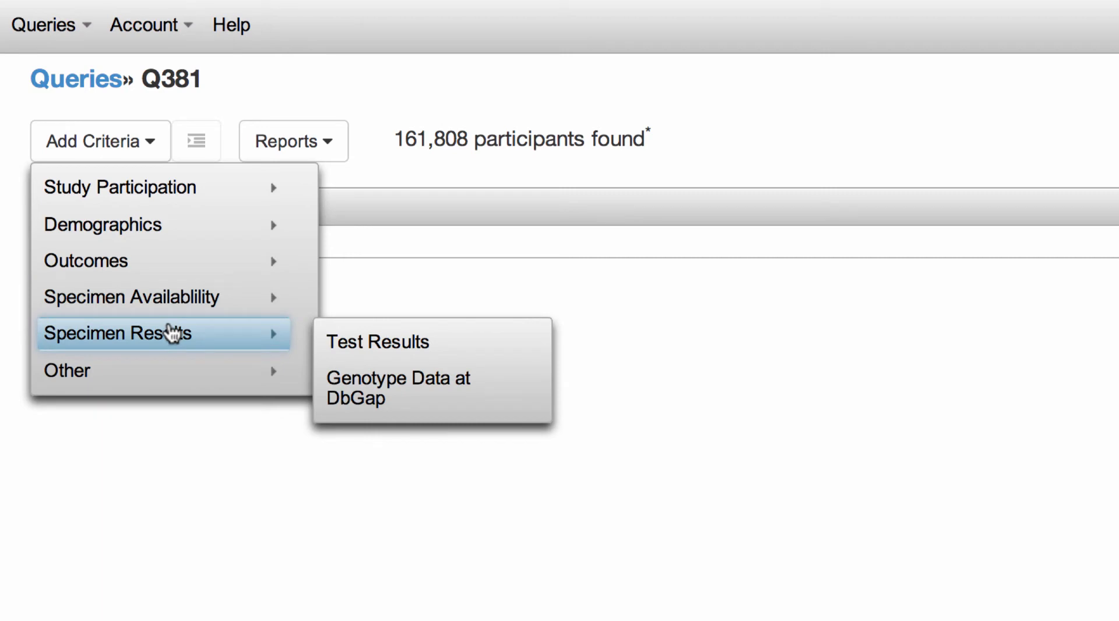
pyautogui.moveTo(237, 236)
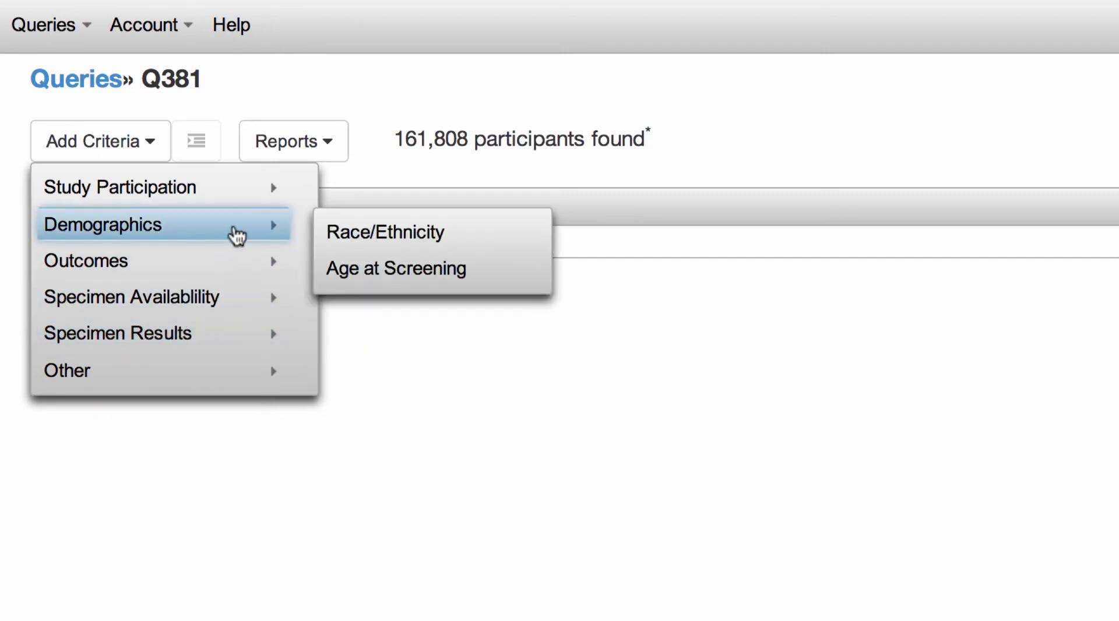
pyautogui.moveTo(257, 197)
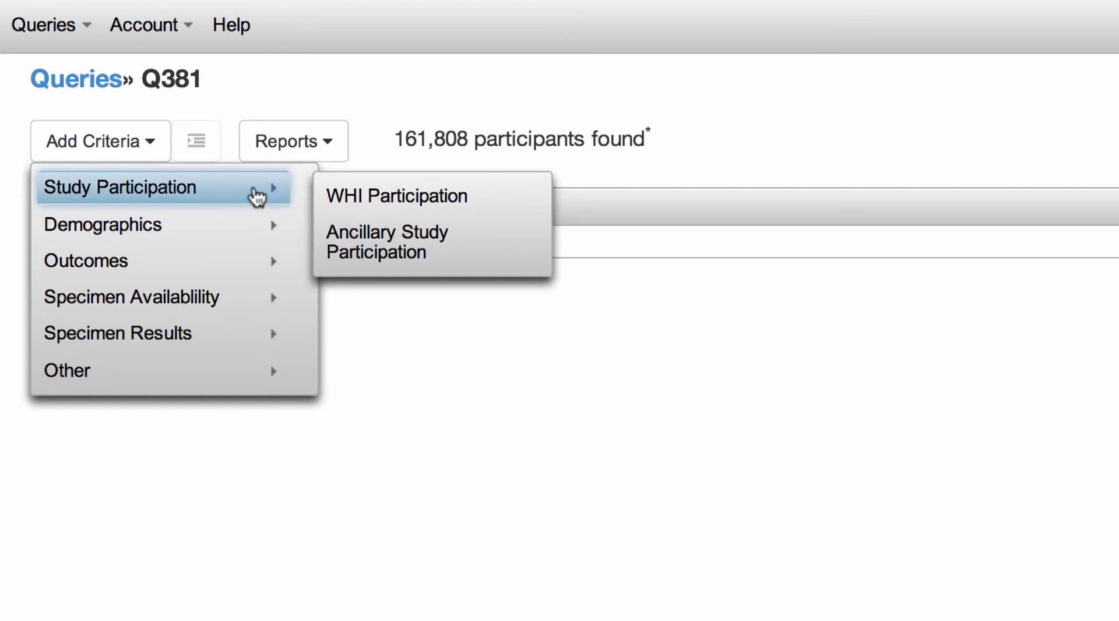
pyautogui.click(501, 205)
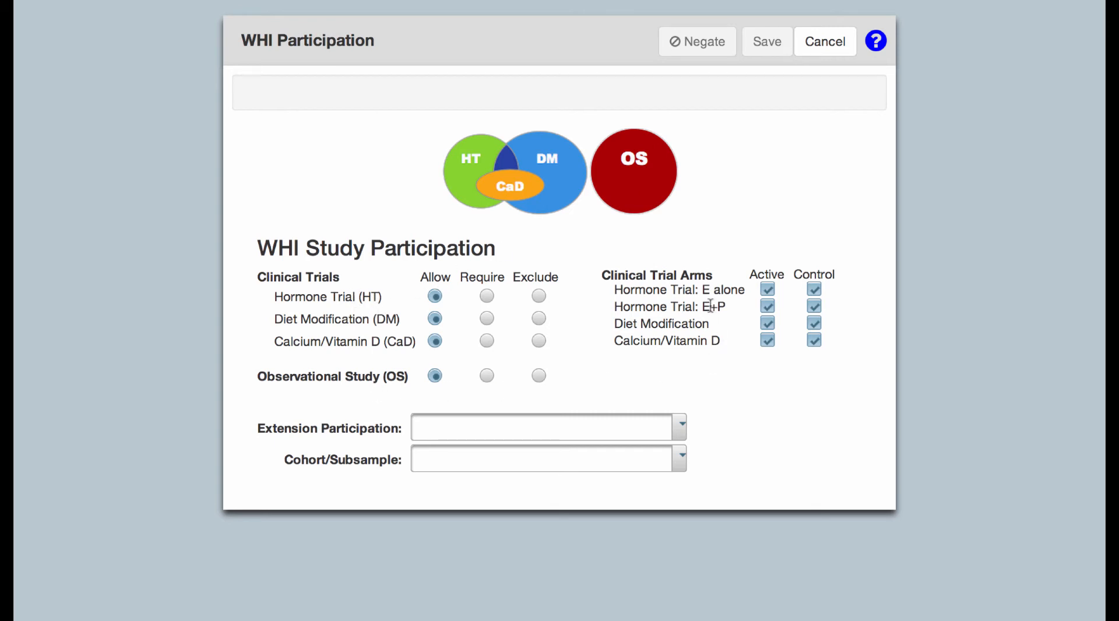
# Step: Examine the available options for Extension Participation and Cohort/Subsample without choosing any
pyautogui.click(676, 423)
pyautogui.click(681, 430)
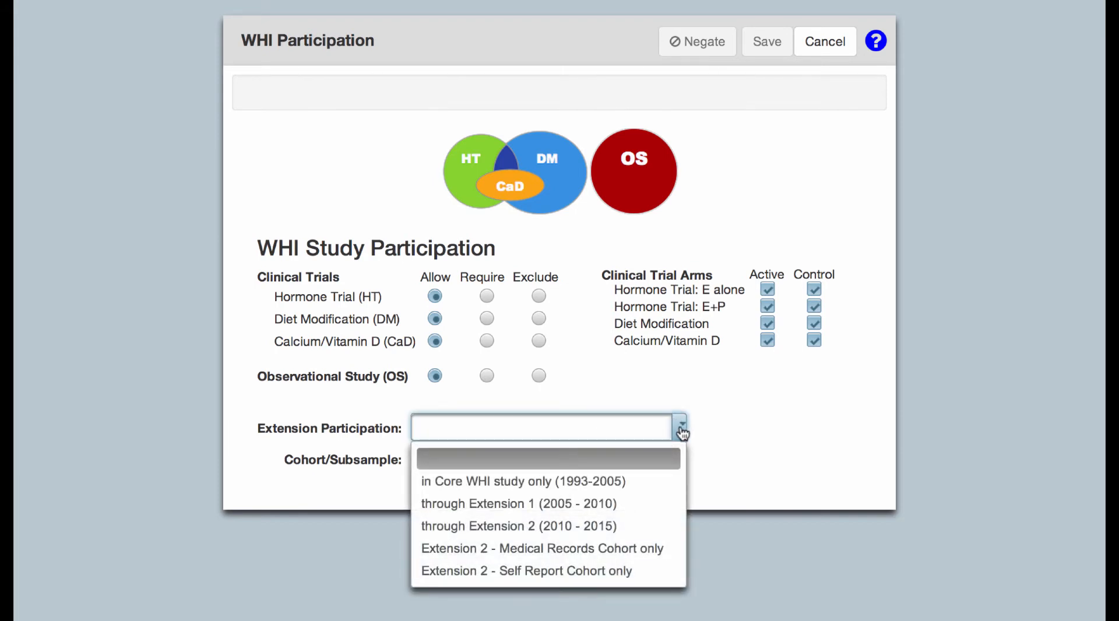
pyautogui.click(696, 430)
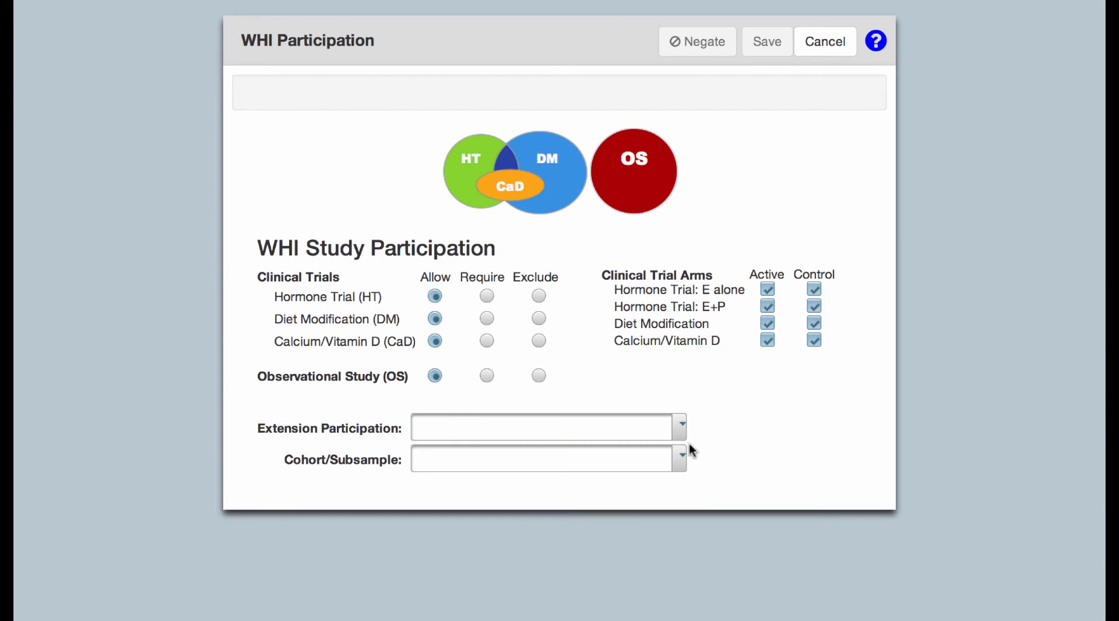
pyautogui.click(682, 460)
pyautogui.click(682, 460)
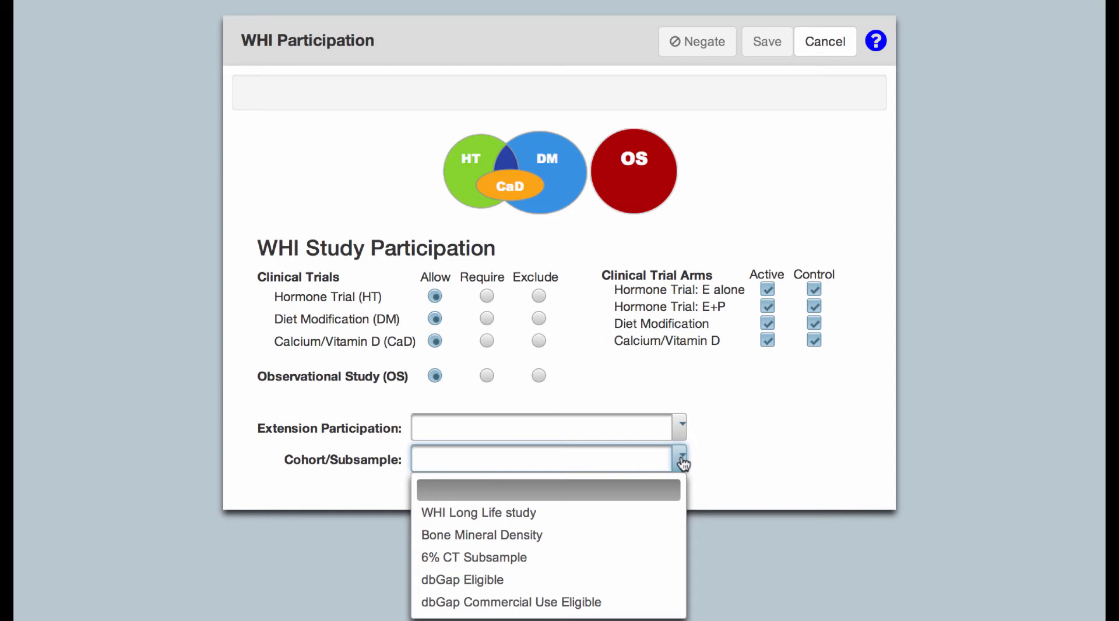
pyautogui.click(771, 204)
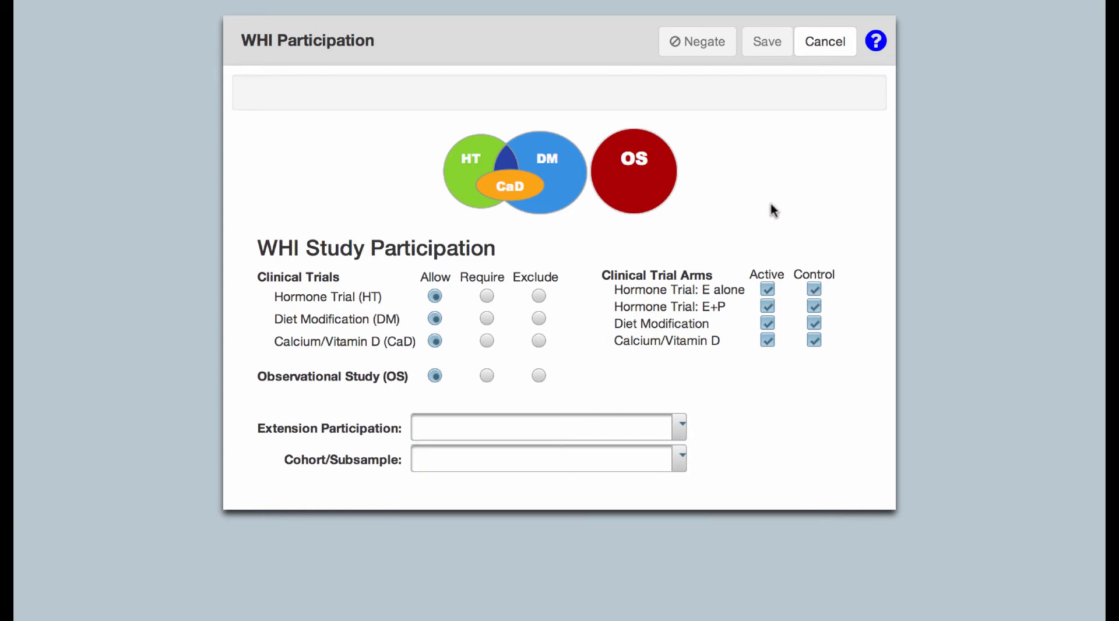
# Step: Require participation in the Hormone Trial (HT) and exclude the Diet Modification (DM) trial
pyautogui.click(488, 297)
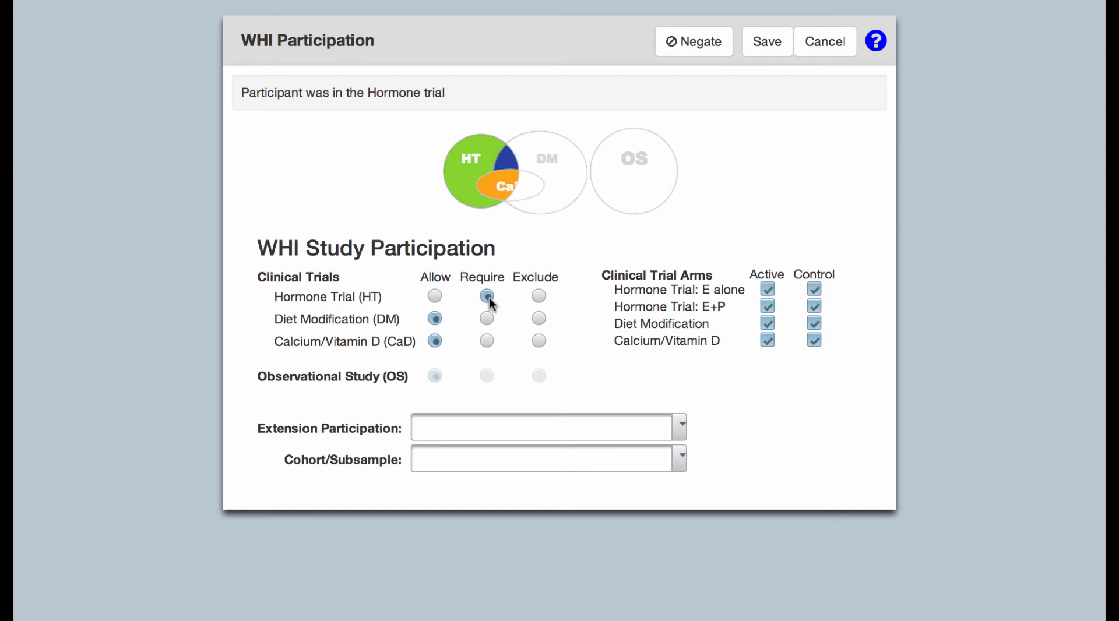
pyautogui.click(536, 320)
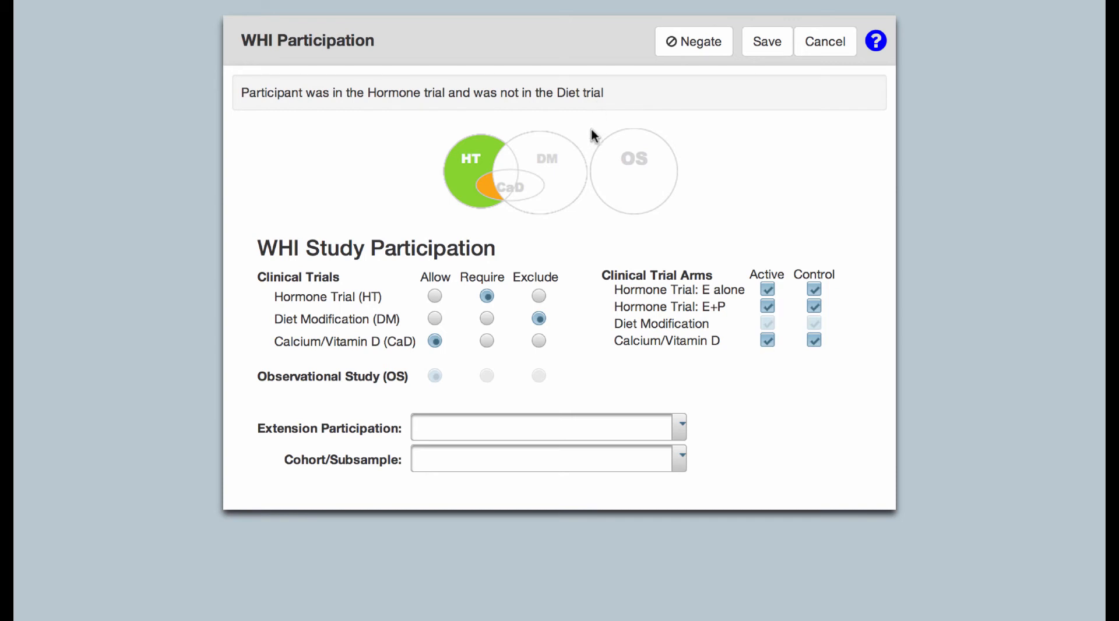
# Step: Examine the help page for the WHI Participation criterion, including its study participation explanations, and return to the criterion
pyautogui.click(875, 47)
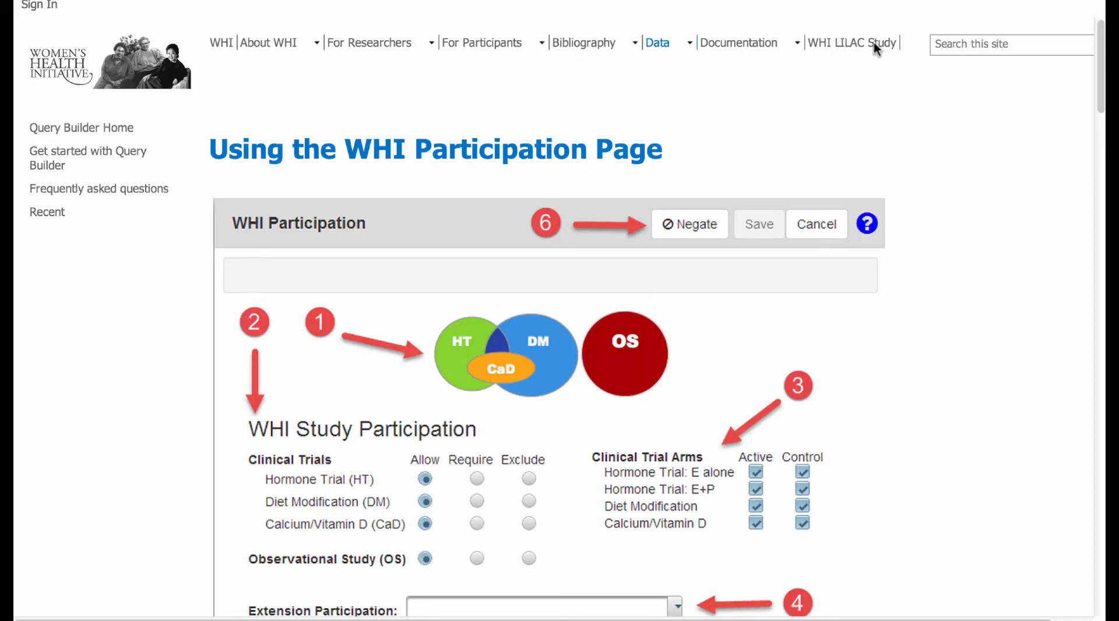
pyautogui.scroll(-2, 1099, 70)
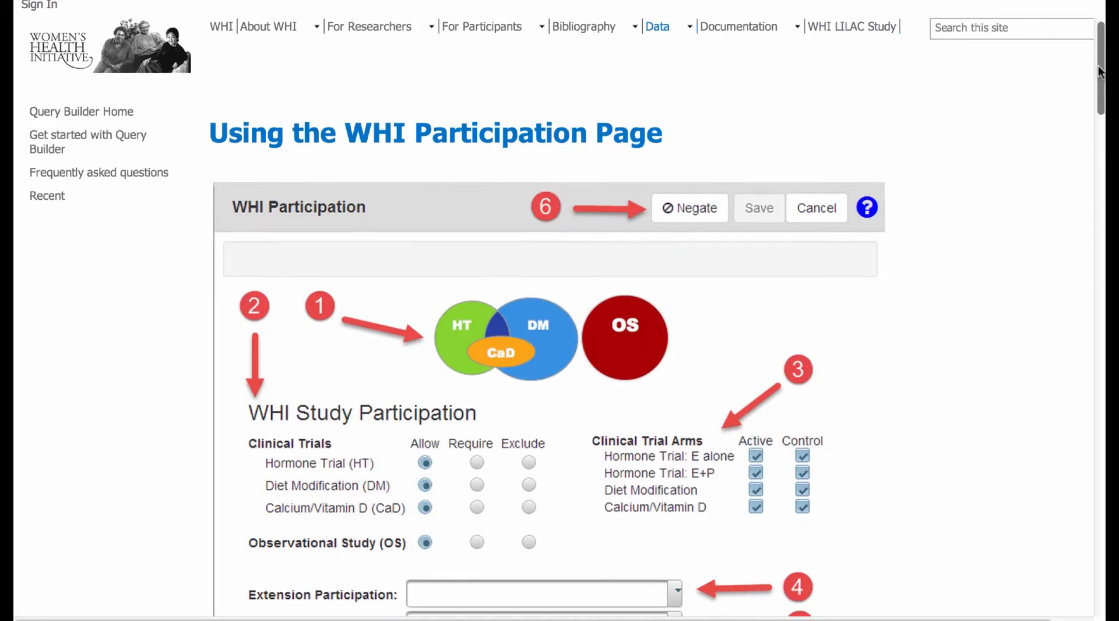
pyautogui.moveTo(1099, 69); pyautogui.dragTo(1099, 87)
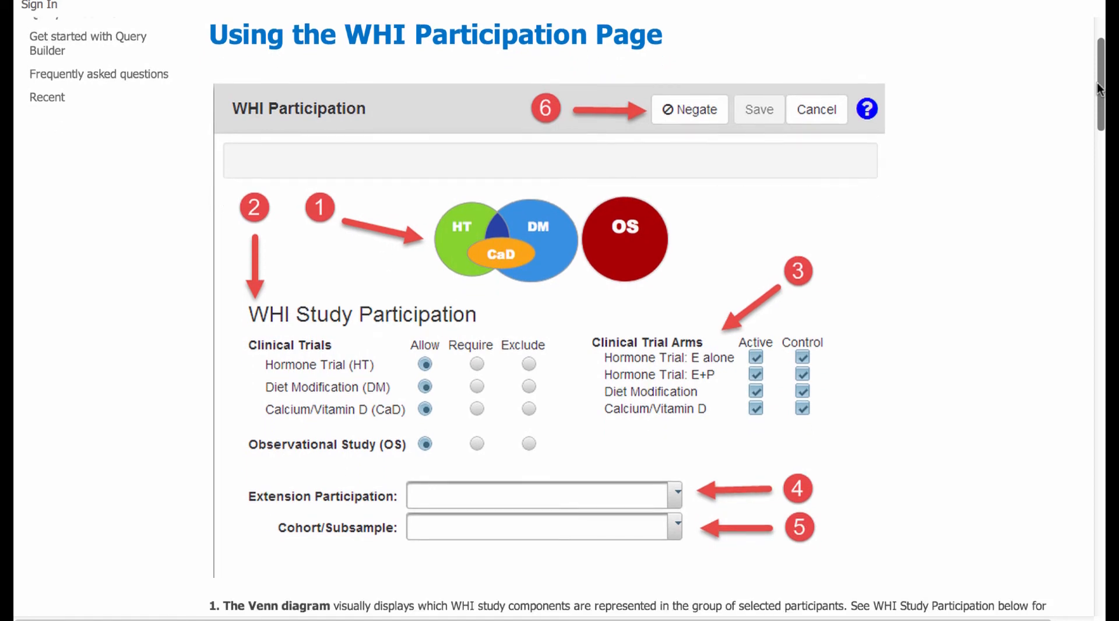
pyautogui.moveTo(1099, 88); pyautogui.dragTo(1099, 160)
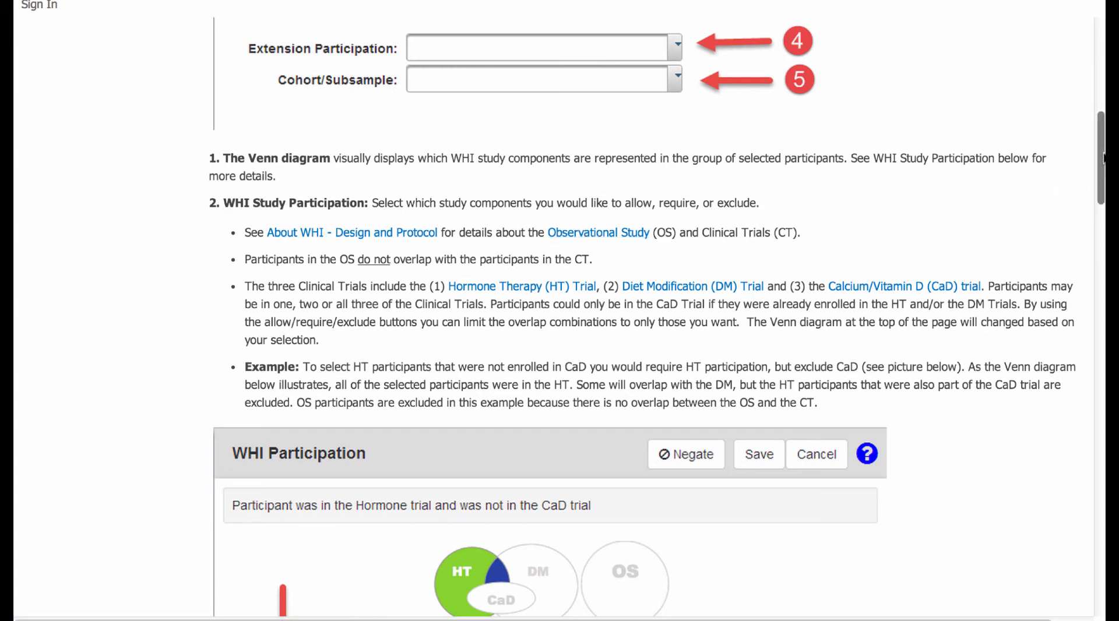
pyautogui.moveTo(1101, 157); pyautogui.dragTo(732, 69)
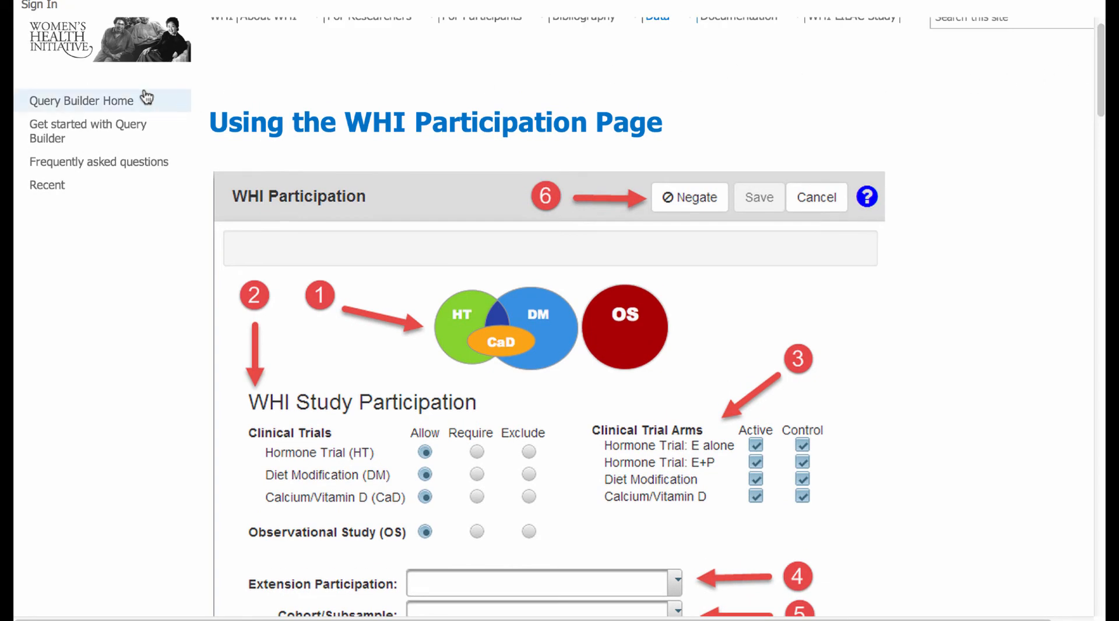
pyautogui.click(105, 104)
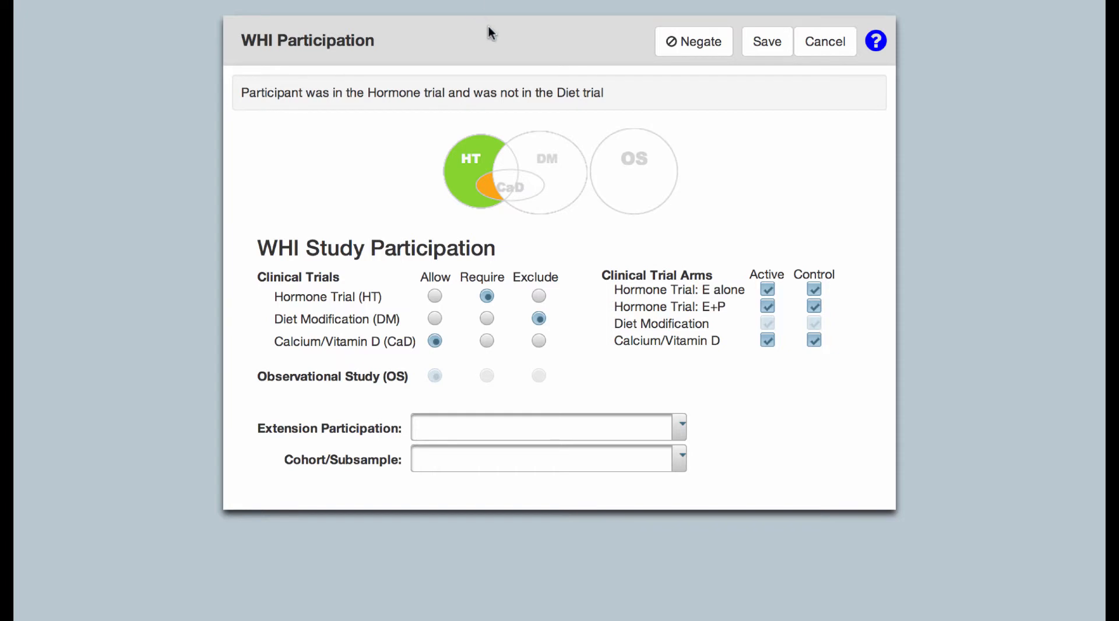
# Step: Set Diet Modification (DM) back to Allow and save the Hormone Trial criterion without negation
pyautogui.click(435, 322)
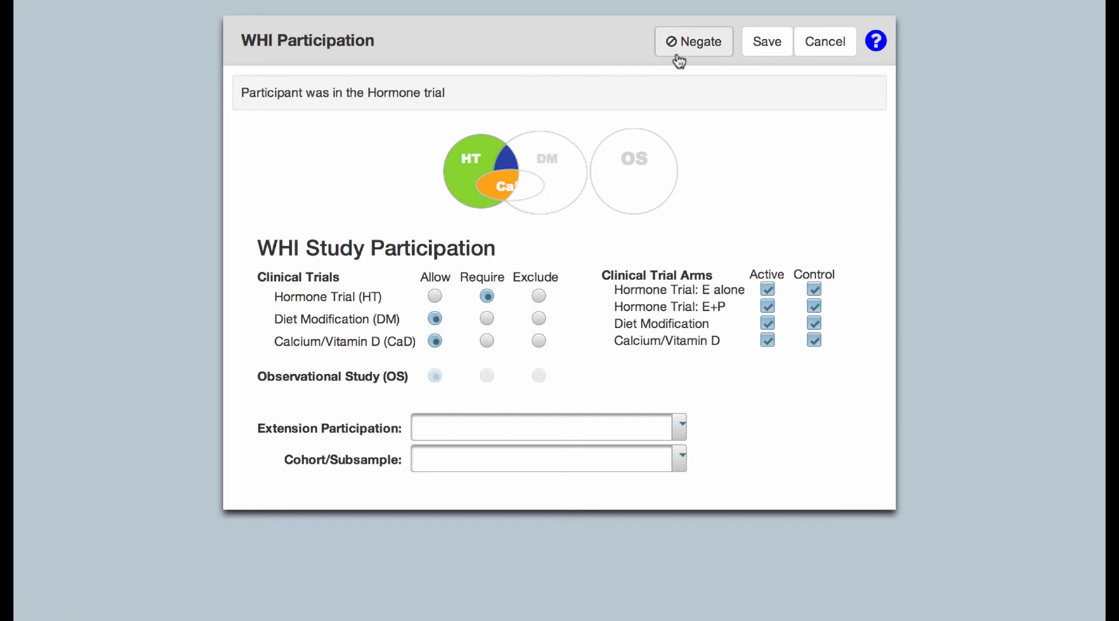
pyautogui.click(704, 58)
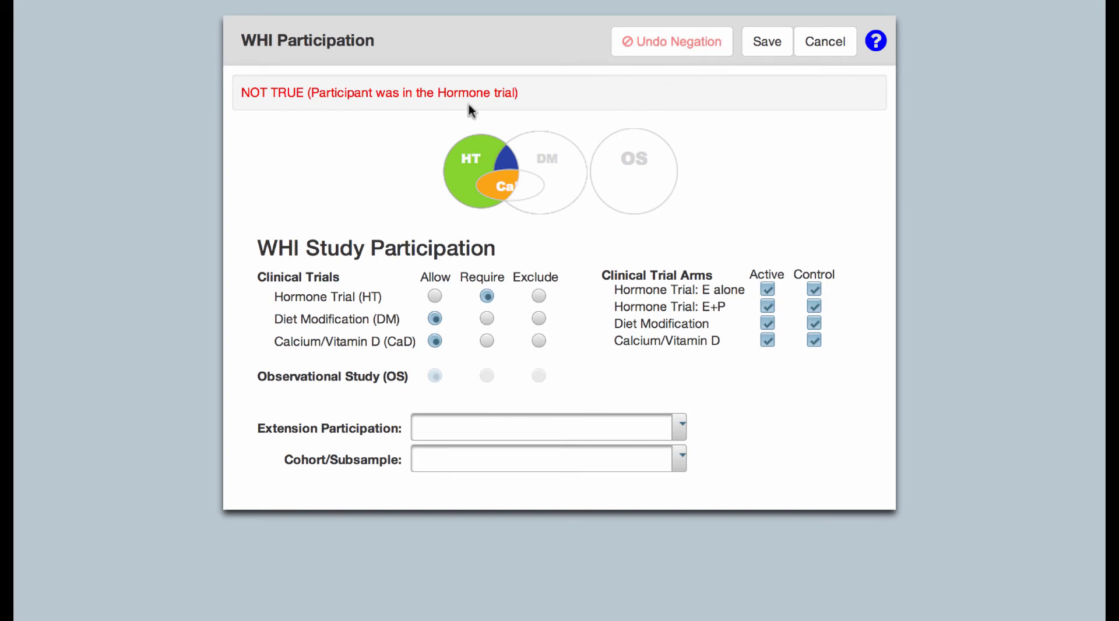
pyautogui.click(664, 45)
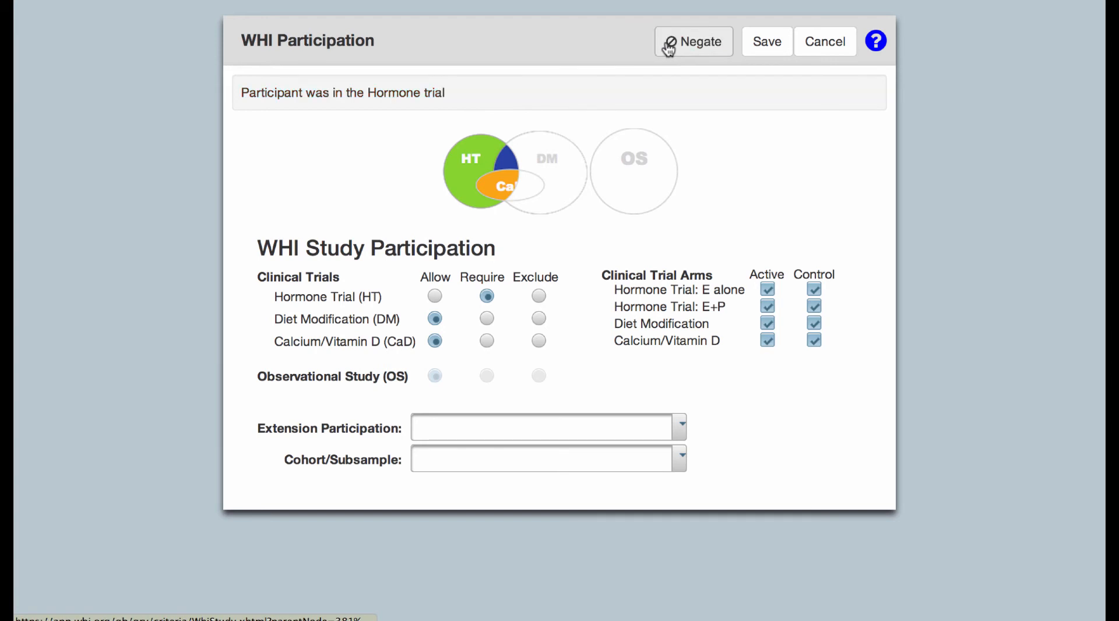
pyautogui.click(762, 47)
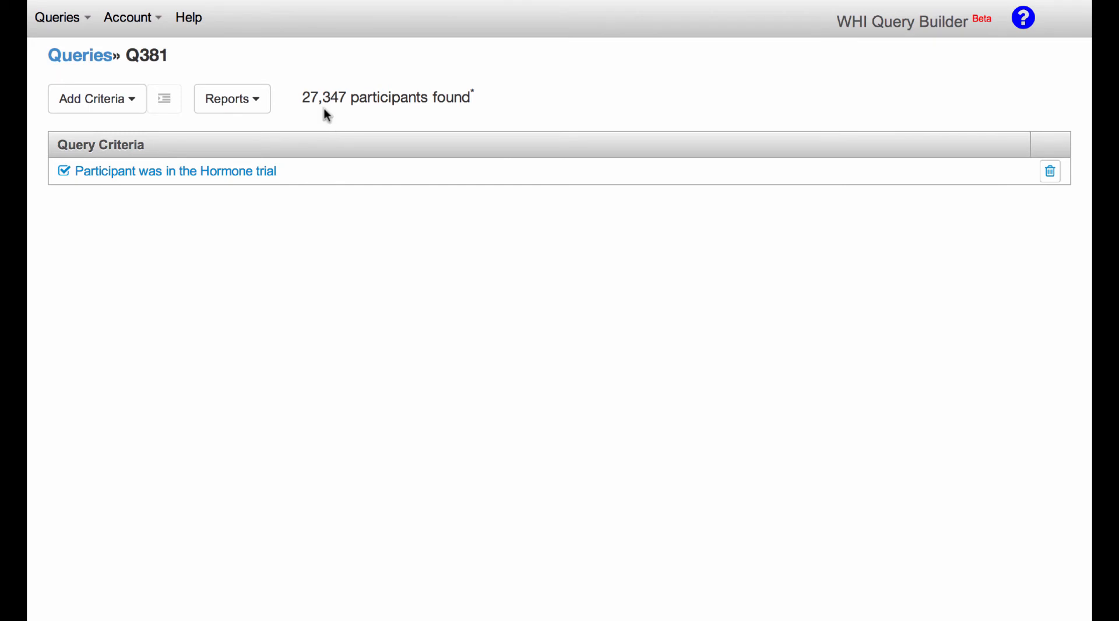
# Step: Start an Adjudicated Outcomes criterion and sort its list by outcome in ascending order
pyautogui.click(138, 100)
pyautogui.moveTo(155, 179)
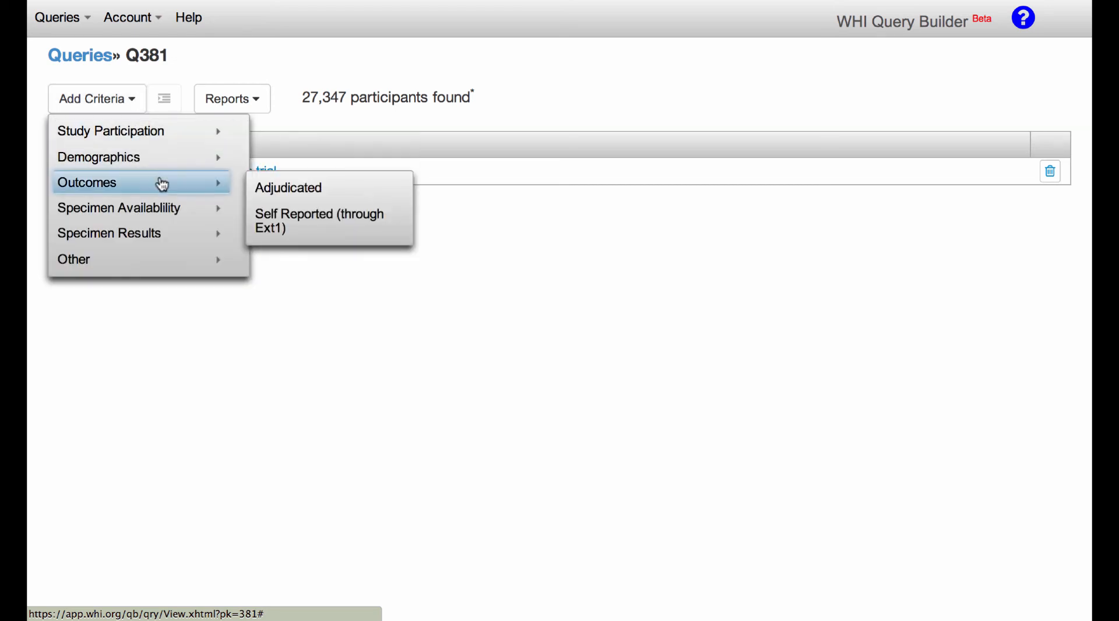
pyautogui.click(366, 191)
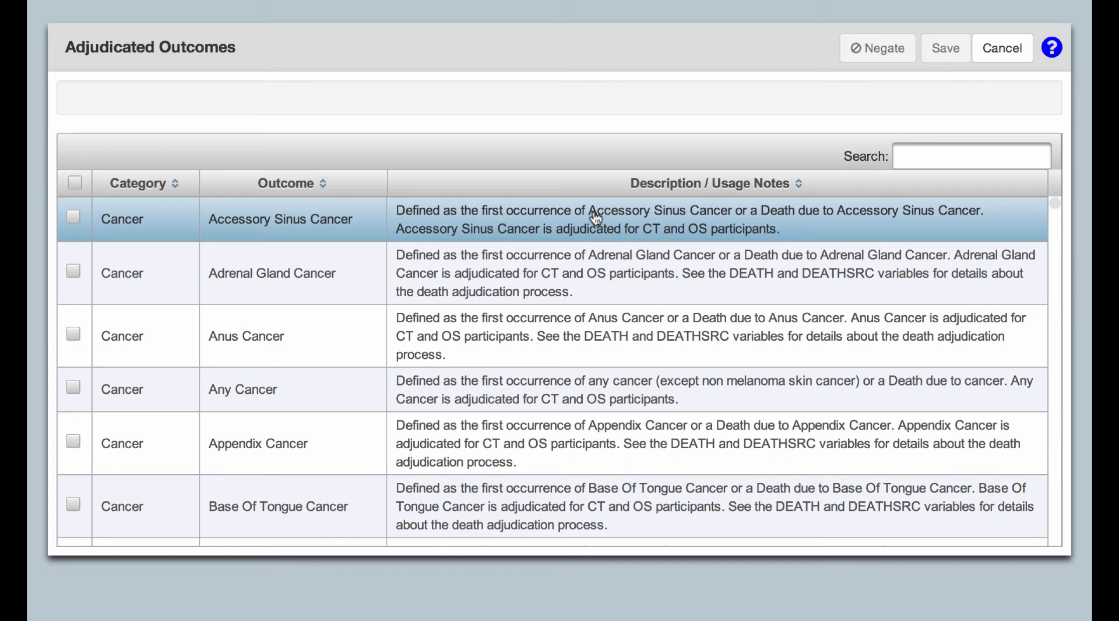
pyautogui.click(295, 187)
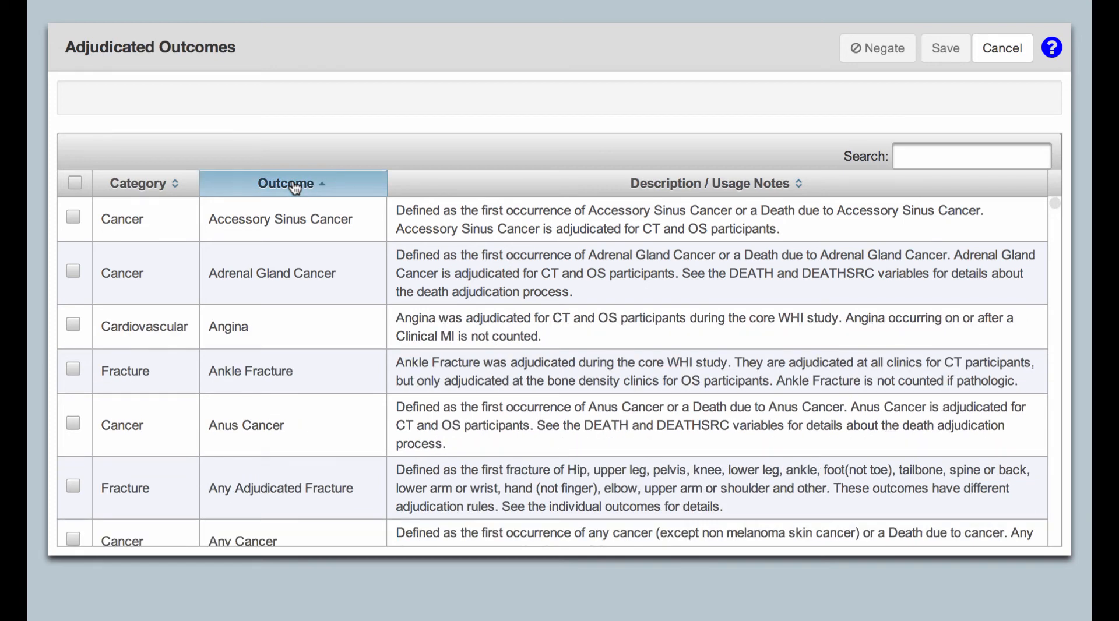
pyautogui.click(295, 186)
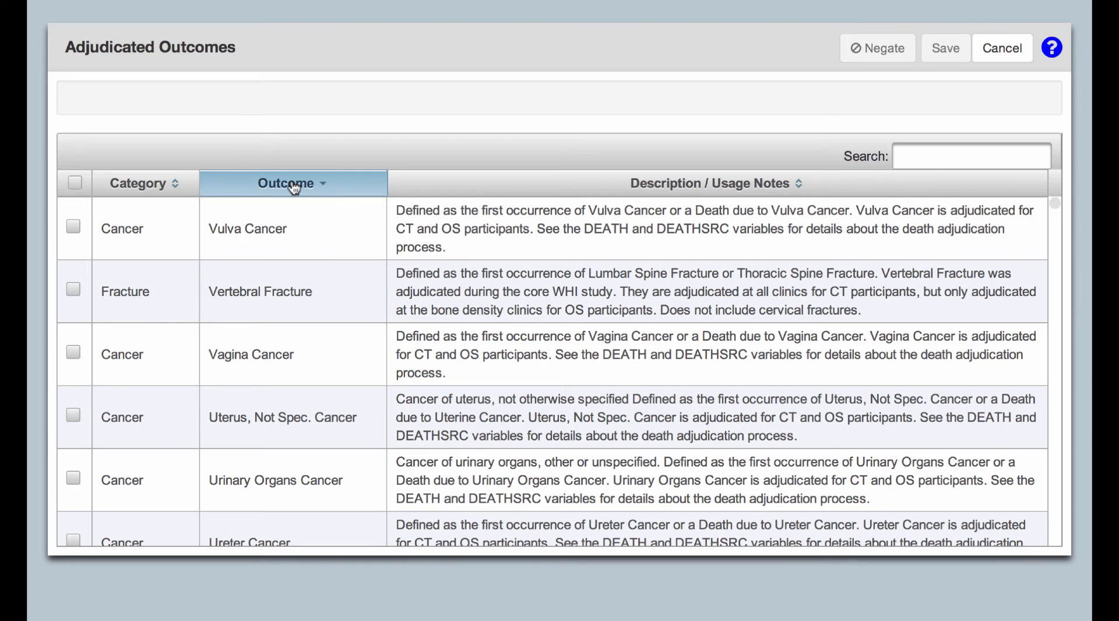
pyautogui.click(294, 187)
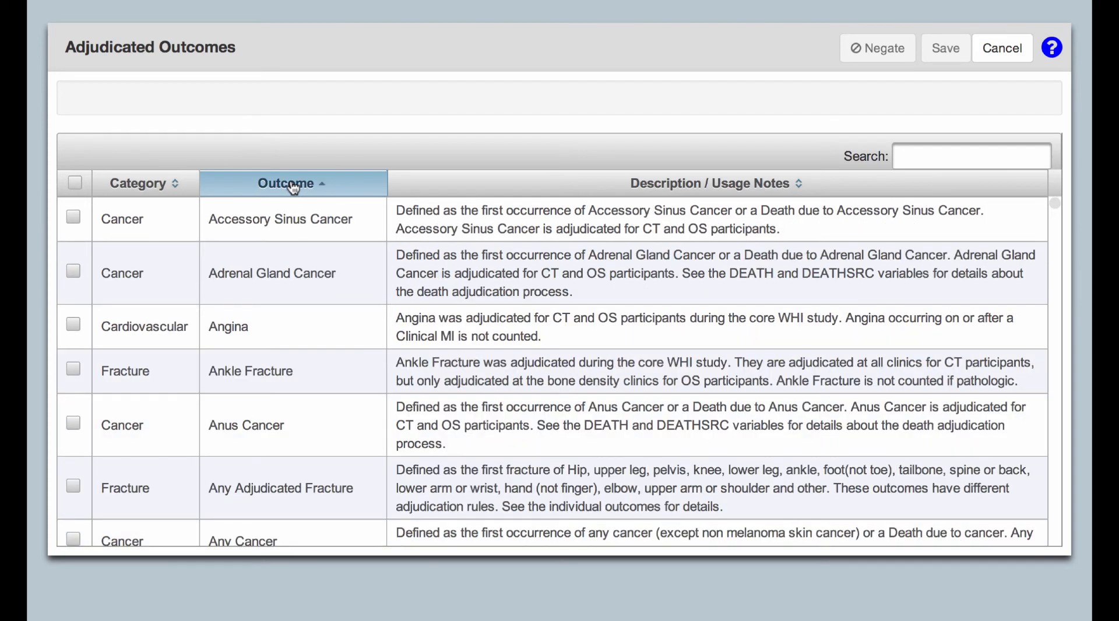
# Step: Filter the adjudicated outcomes by "coronar" and select the CABG outcome
pyautogui.click(913, 156)
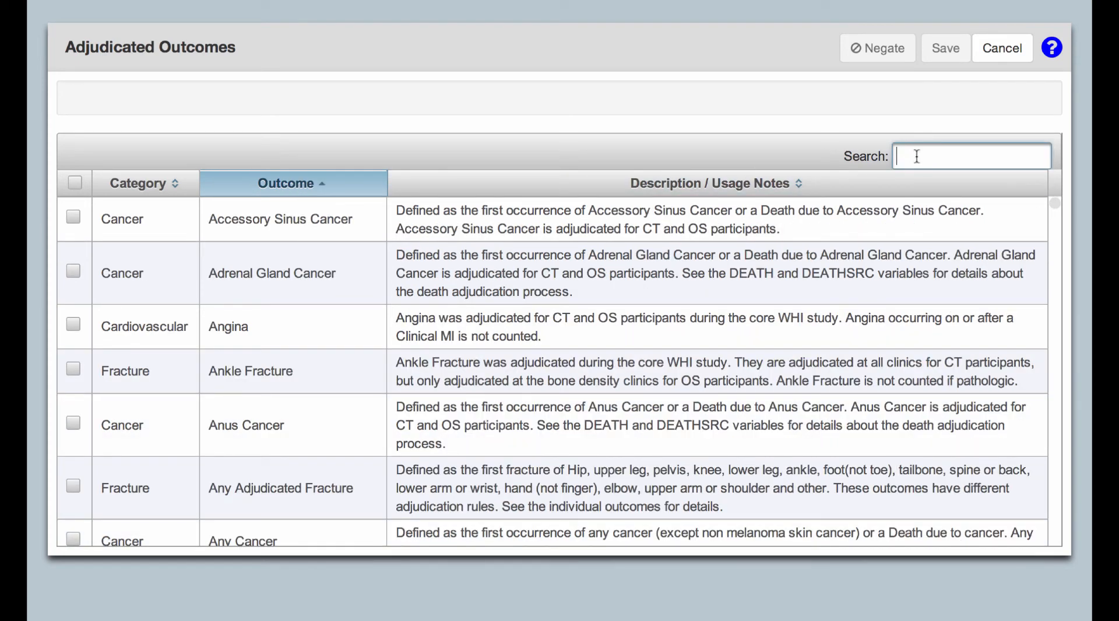
pyautogui.write('coro')
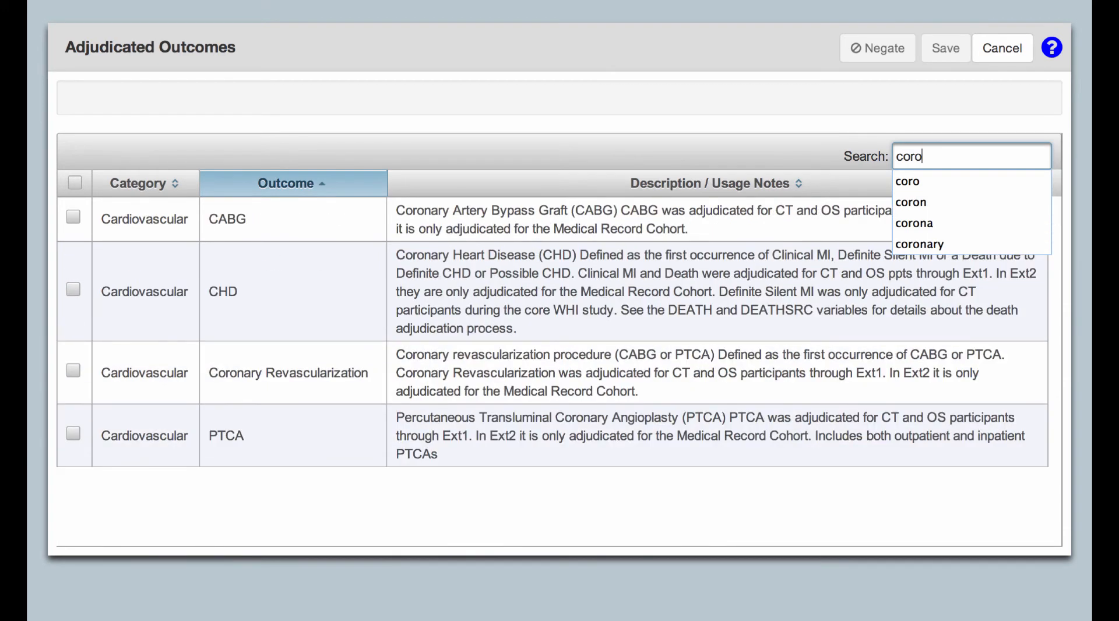
pyautogui.write('nar')
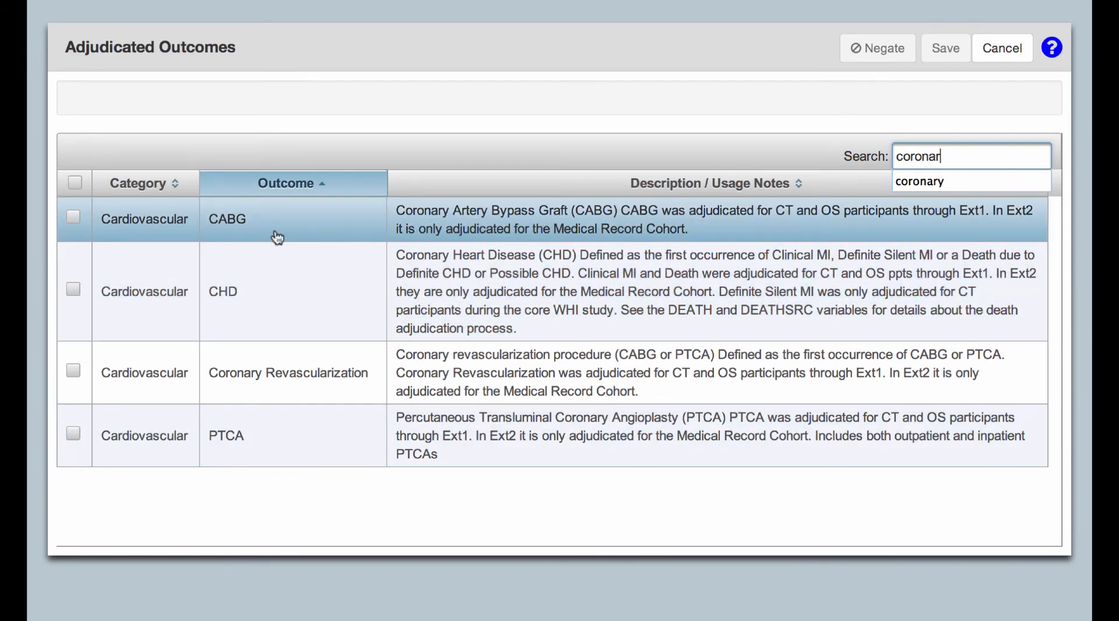
pyautogui.click(73, 218)
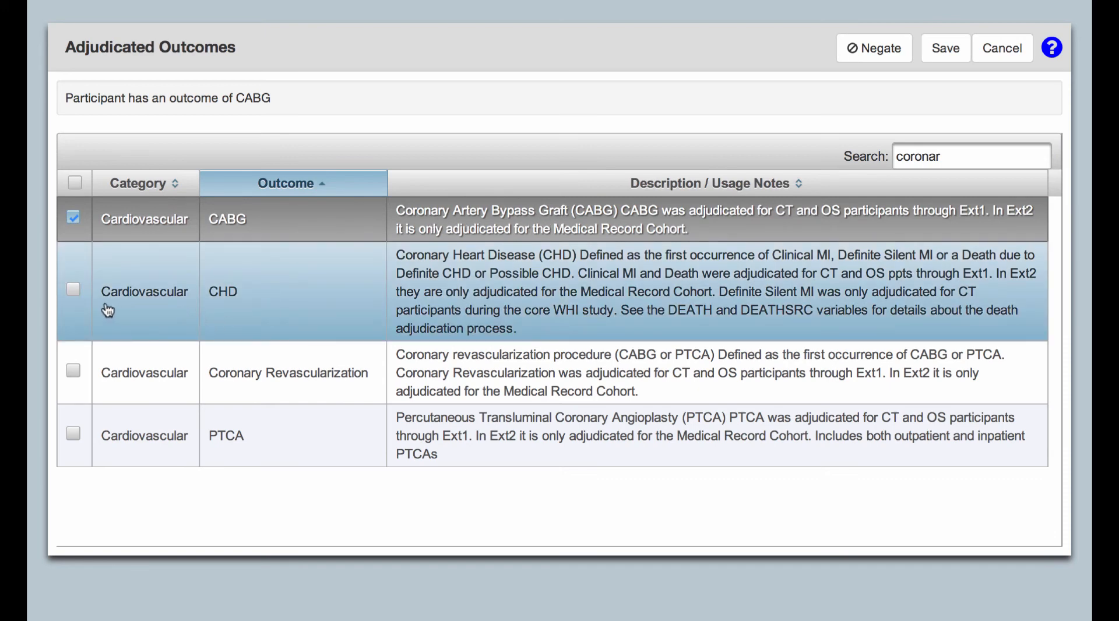
# Step: Add the CHD outcome alongside CABG and save the Adjudicated Outcomes criterion
pyautogui.click(74, 289)
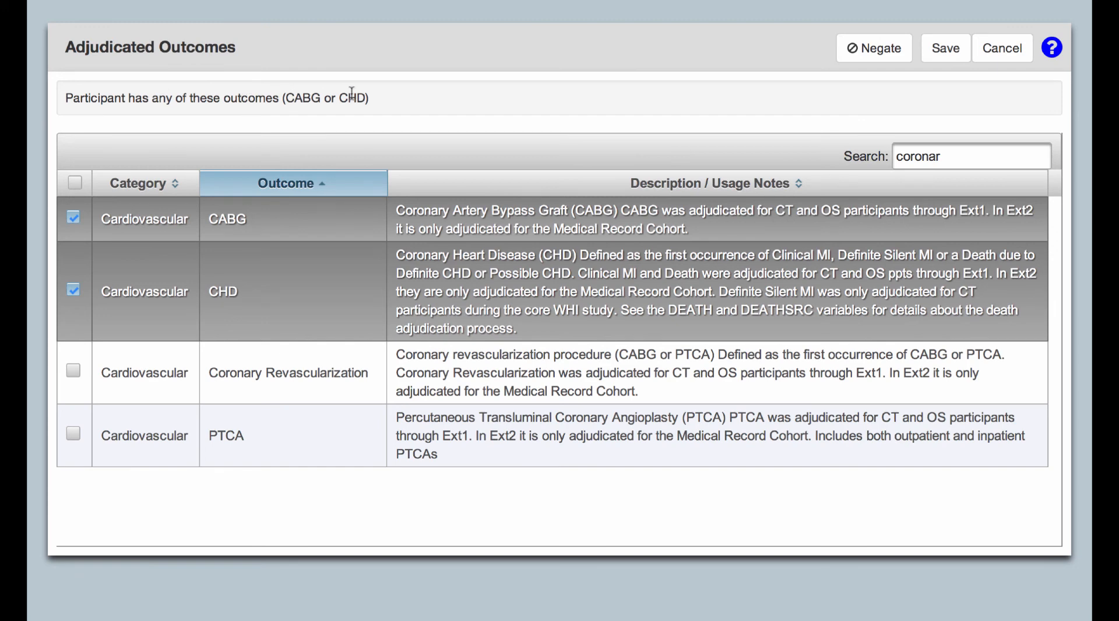
pyautogui.click(940, 46)
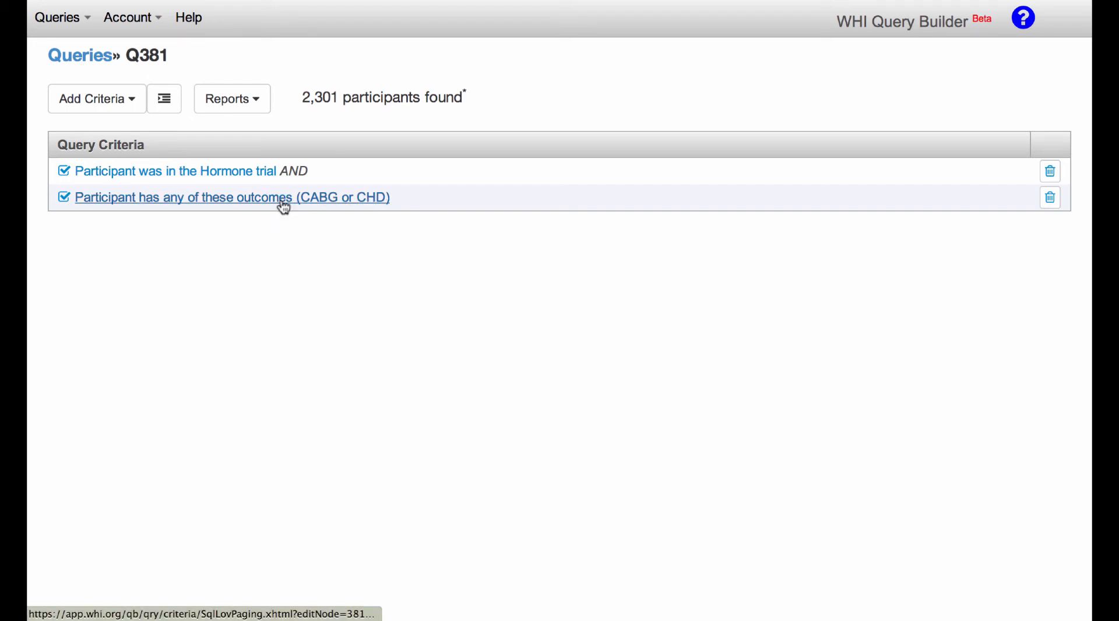
# Step: Edit the saved outcomes criterion: filter the outcomes by "coron", remove CHD from the selection, and save
pyautogui.click(192, 204)
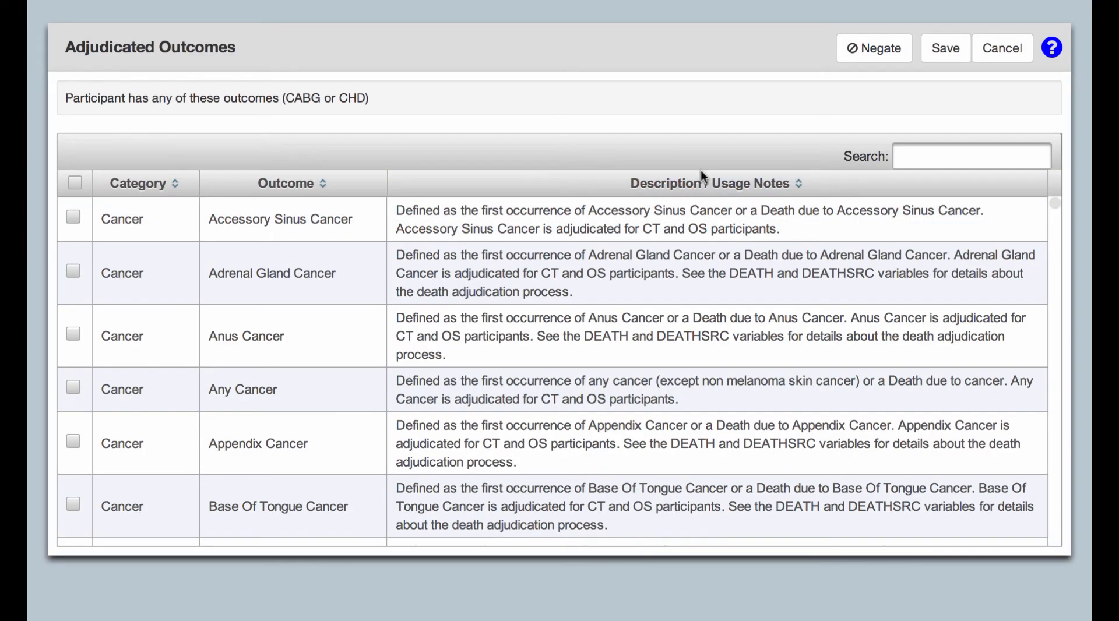
pyautogui.click(945, 151)
pyautogui.write('coron')
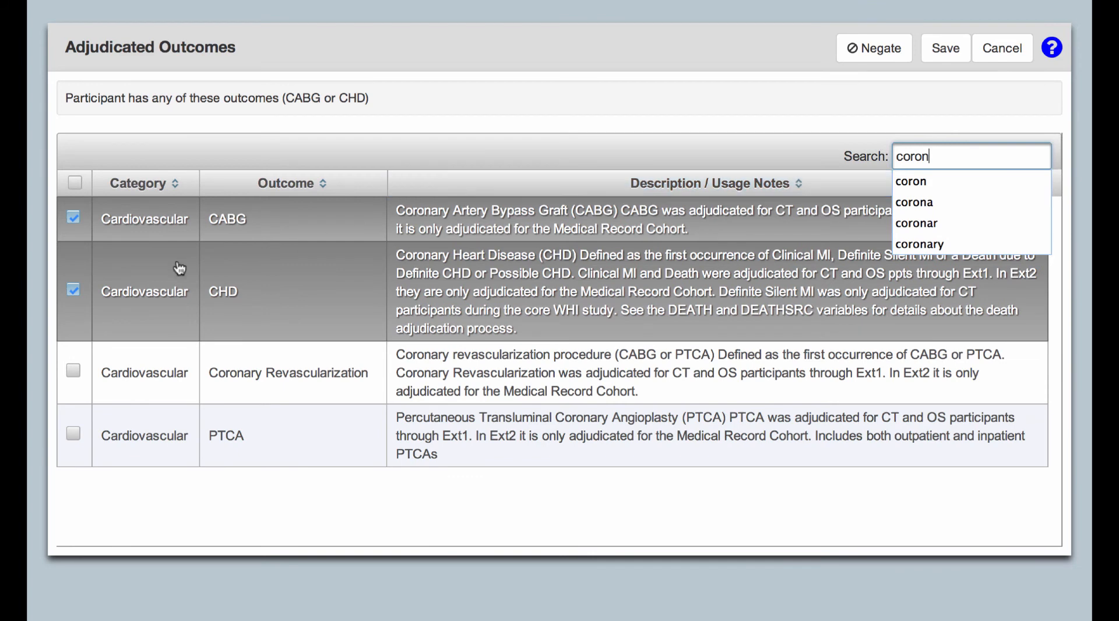
pyautogui.click(73, 289)
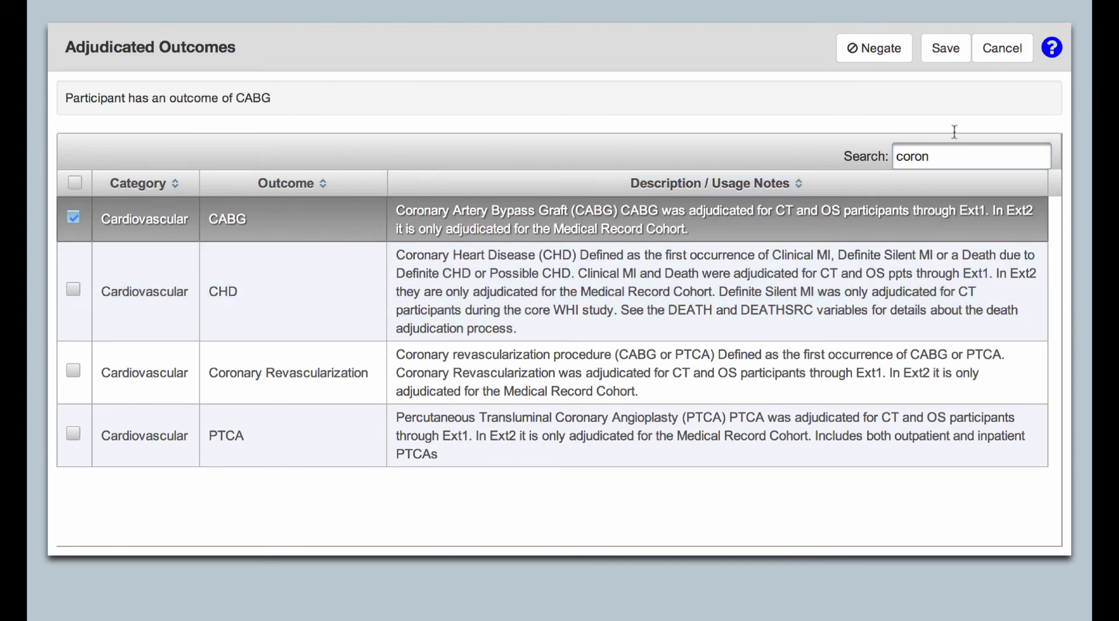
pyautogui.click(947, 53)
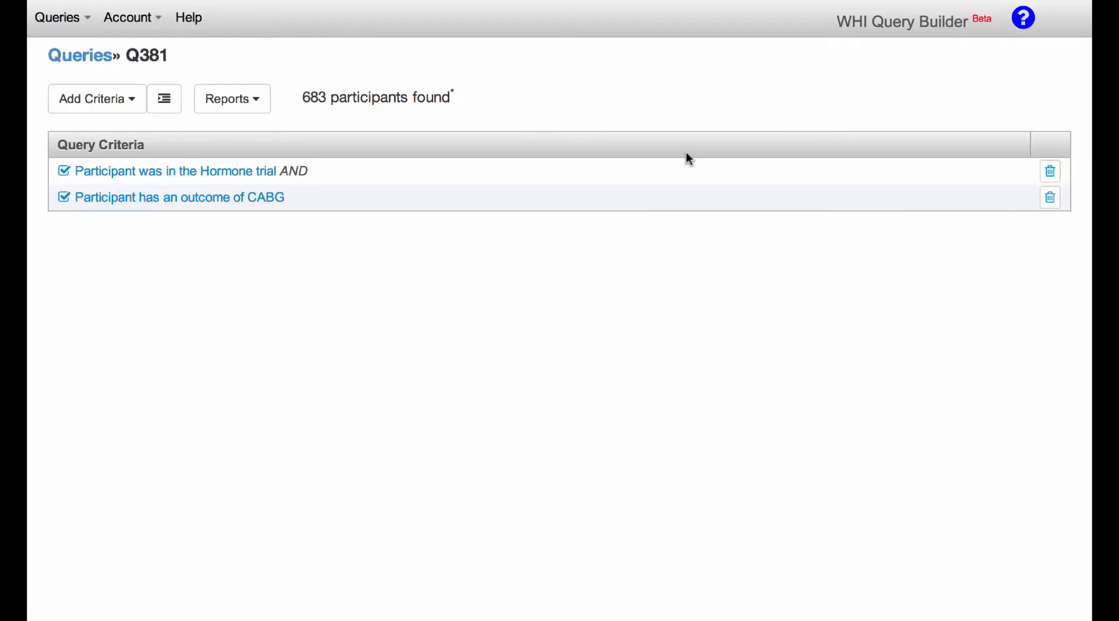
# Step: Add a separate Adjudicated Outcomes criterion, filter the list by "coro", select CHD, and save it
pyautogui.click(122, 97)
pyautogui.moveTo(143, 182)
pyautogui.click(295, 188)
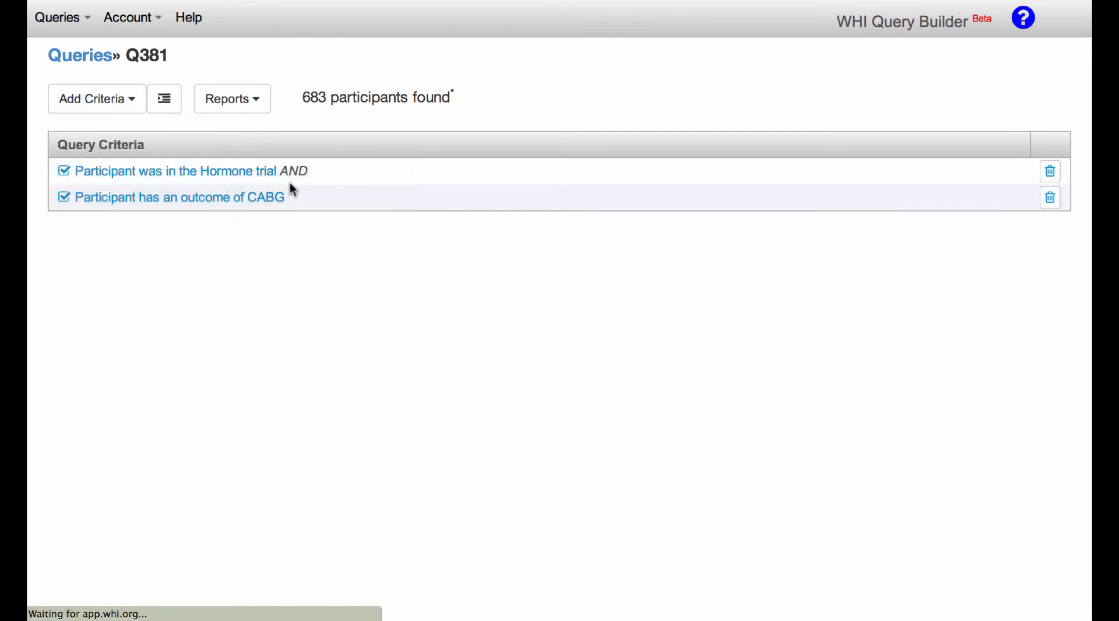
pyautogui.click(922, 157)
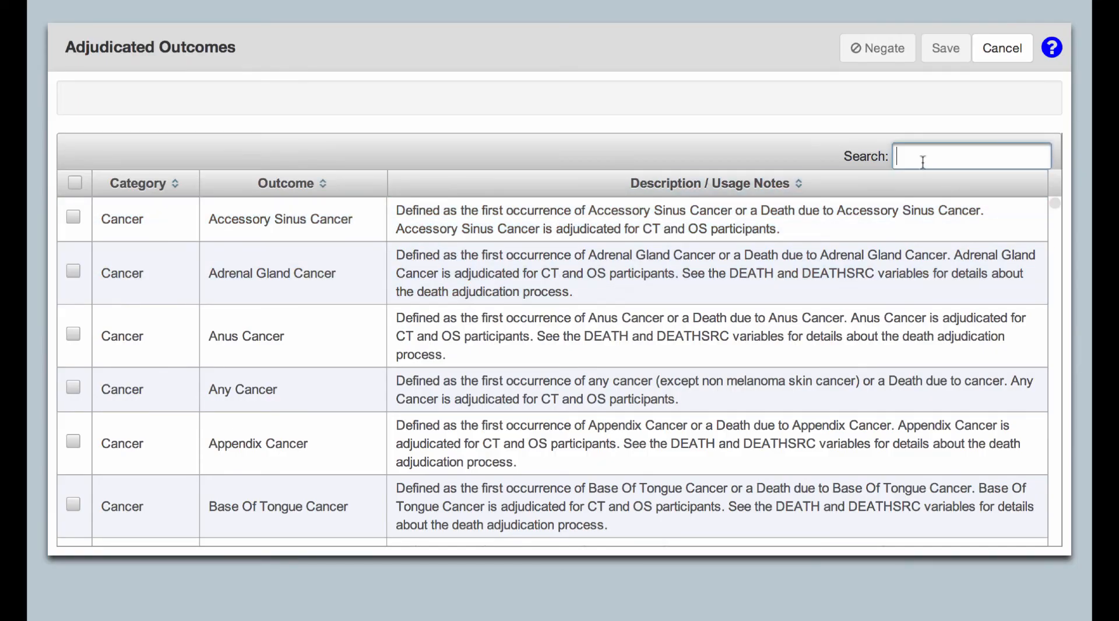
pyautogui.write('coro')
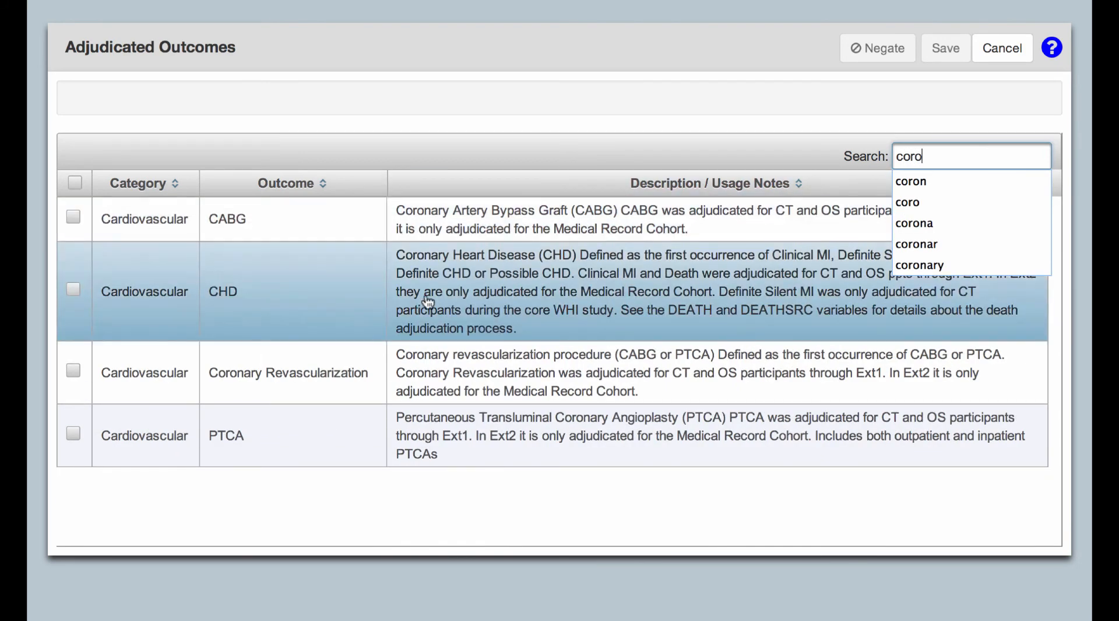
pyautogui.click(286, 300)
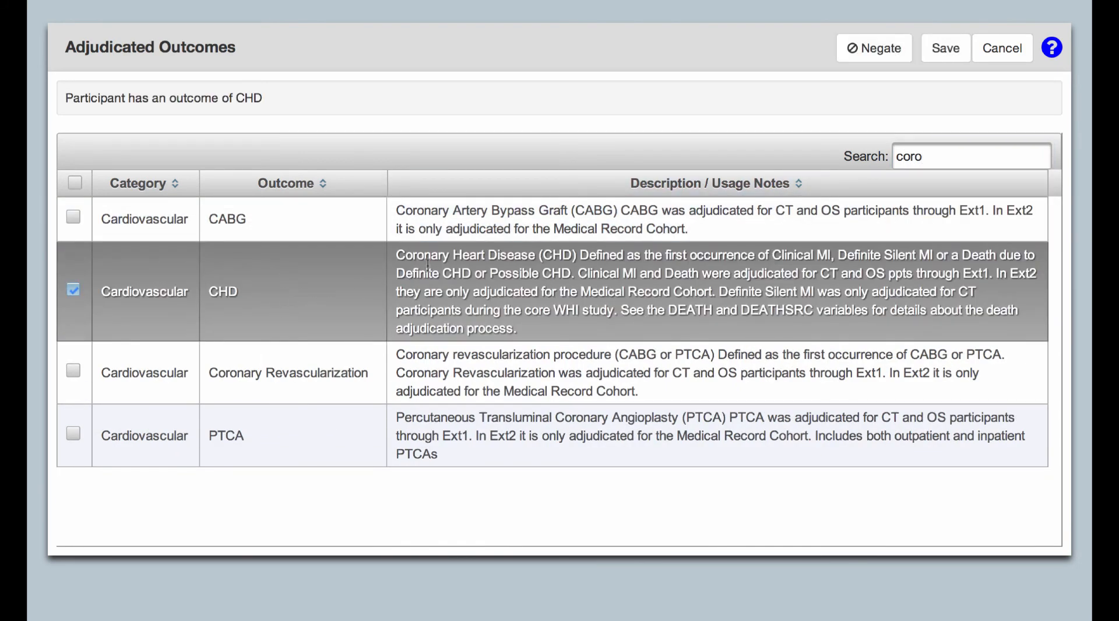
pyautogui.click(942, 50)
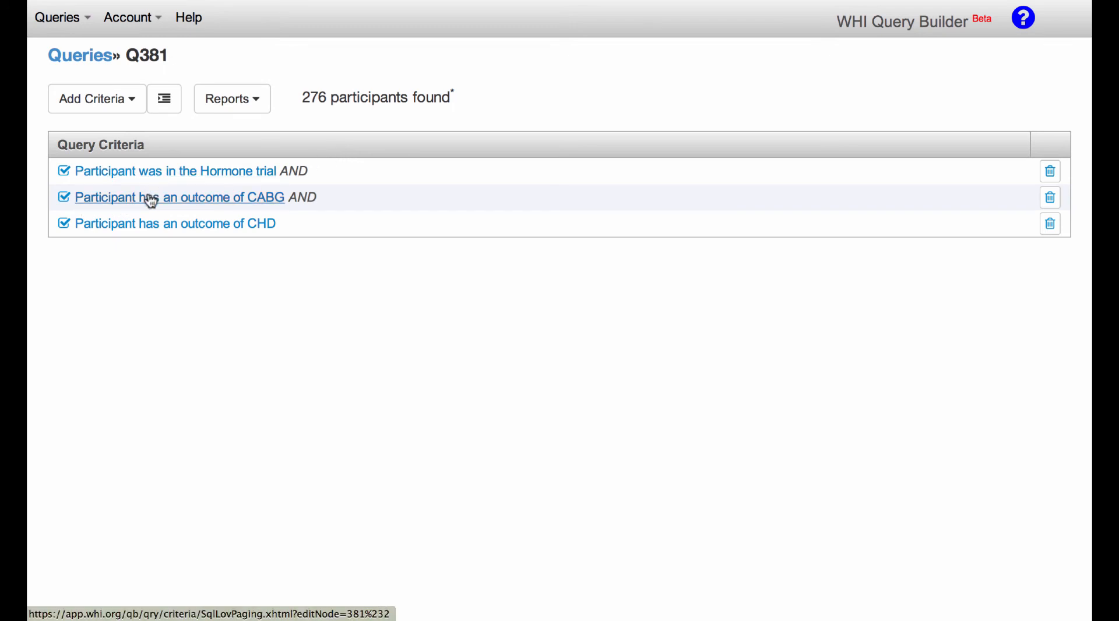
# Step: Disable and re-enable the CABG criterion, and do the same with the CHD criterion, to compare participant counts
pyautogui.click(65, 199)
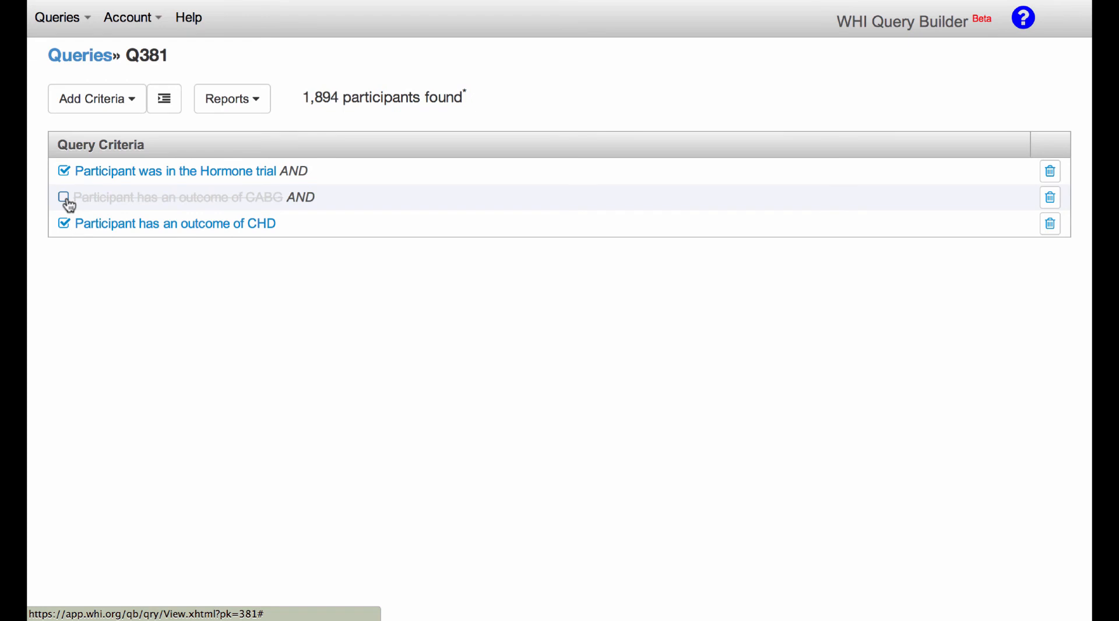
pyautogui.click(66, 199)
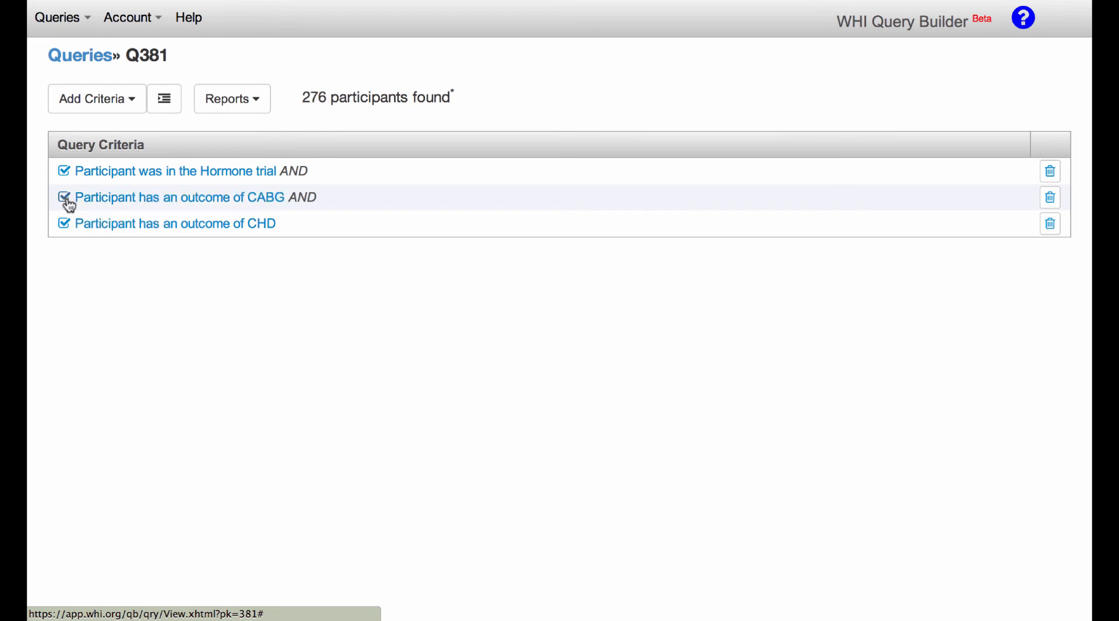
pyautogui.click(64, 224)
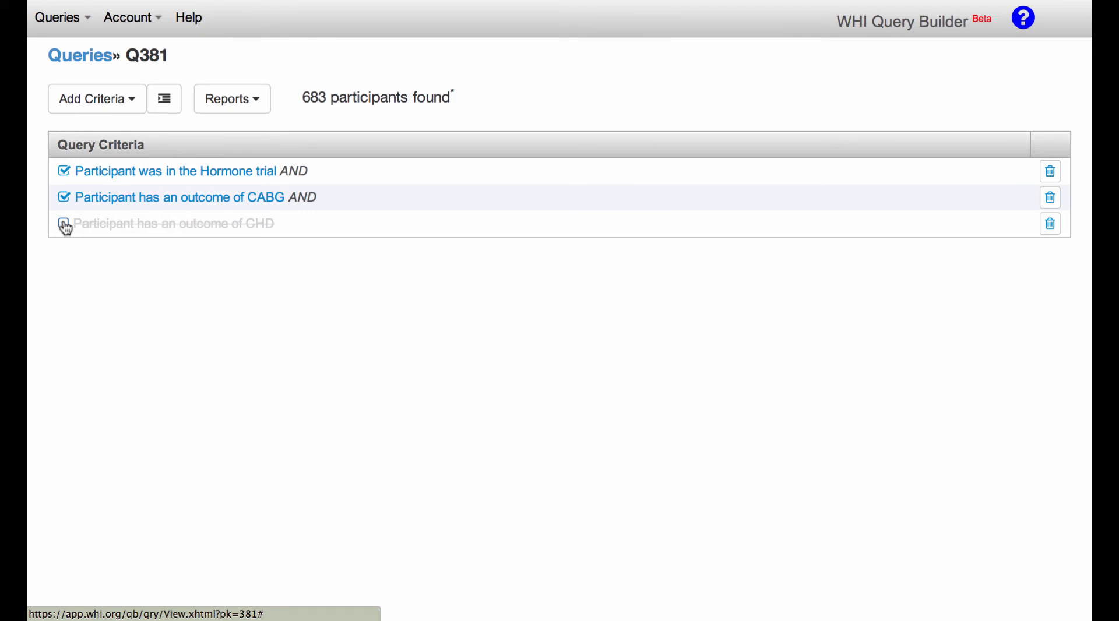
pyautogui.click(64, 224)
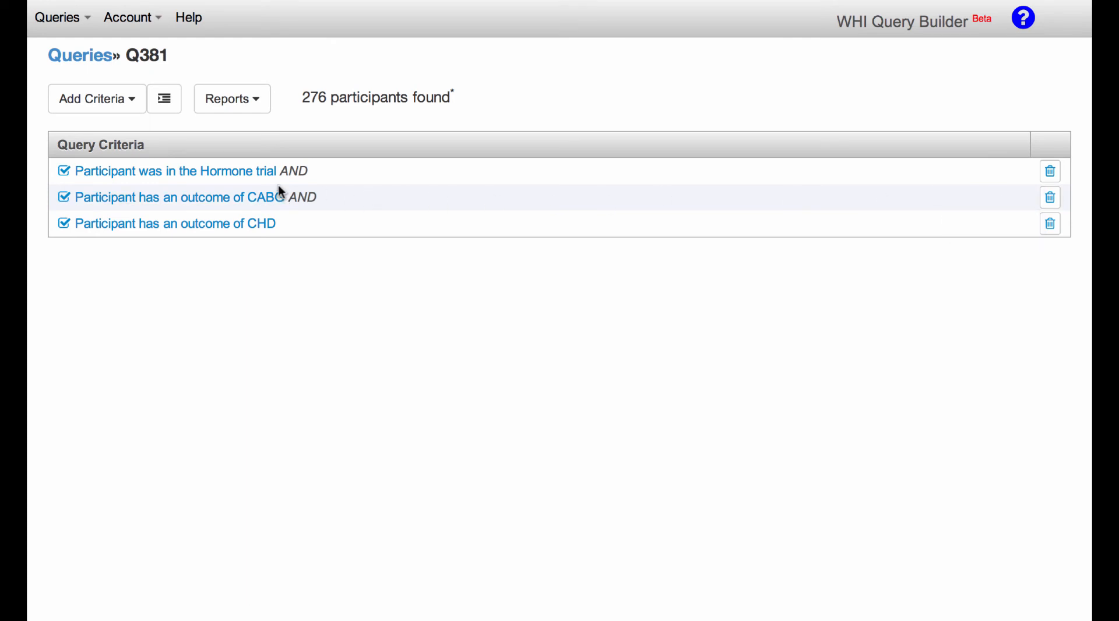
# Step: Run the Race/Ethnicity and Study demographics report for the query and sort it by Total in descending order
pyautogui.click(260, 109)
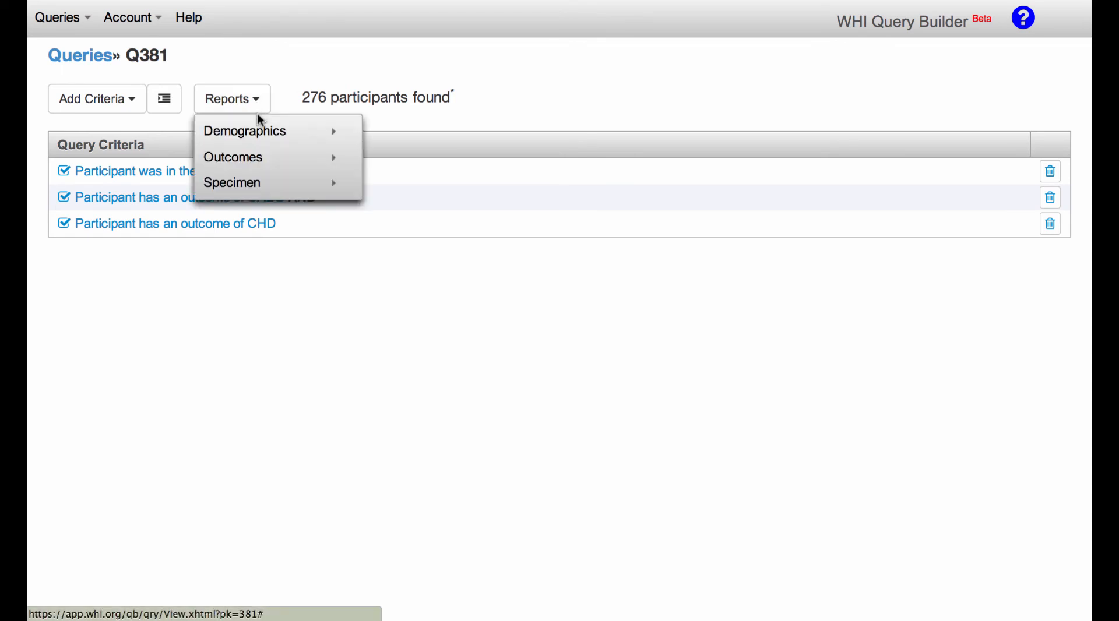
pyautogui.moveTo(259, 129)
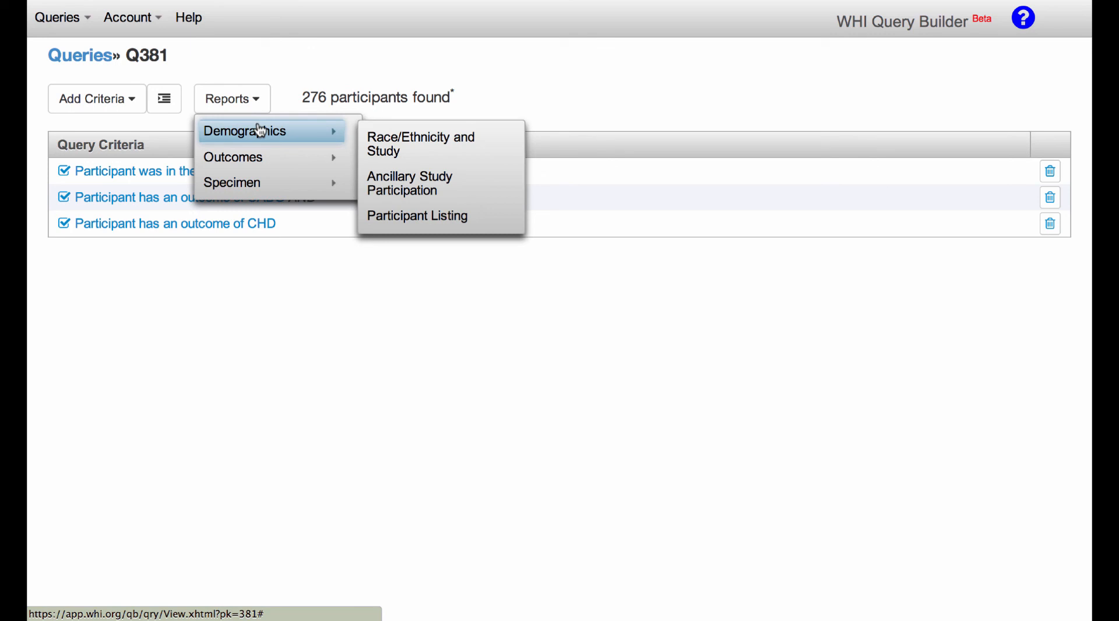
pyautogui.click(429, 150)
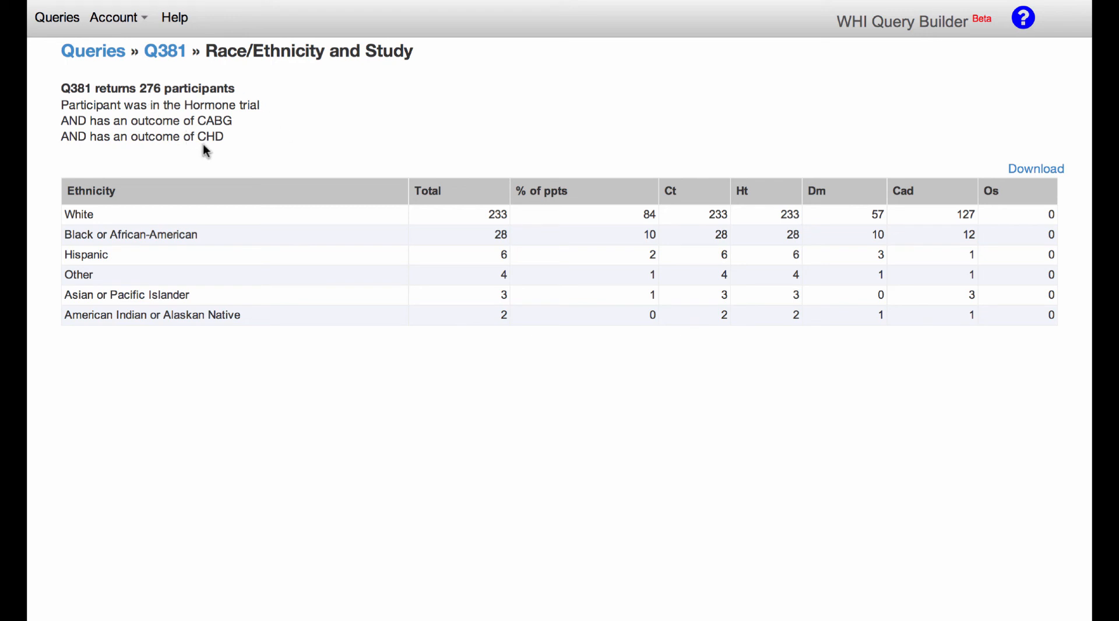
pyautogui.click(477, 202)
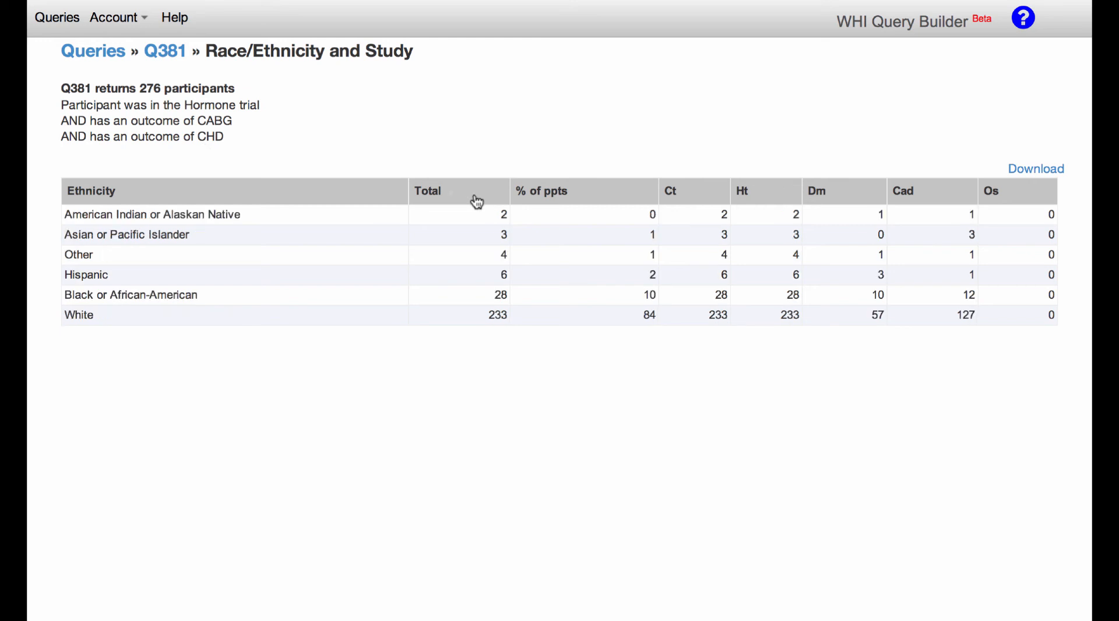
pyautogui.click(476, 202)
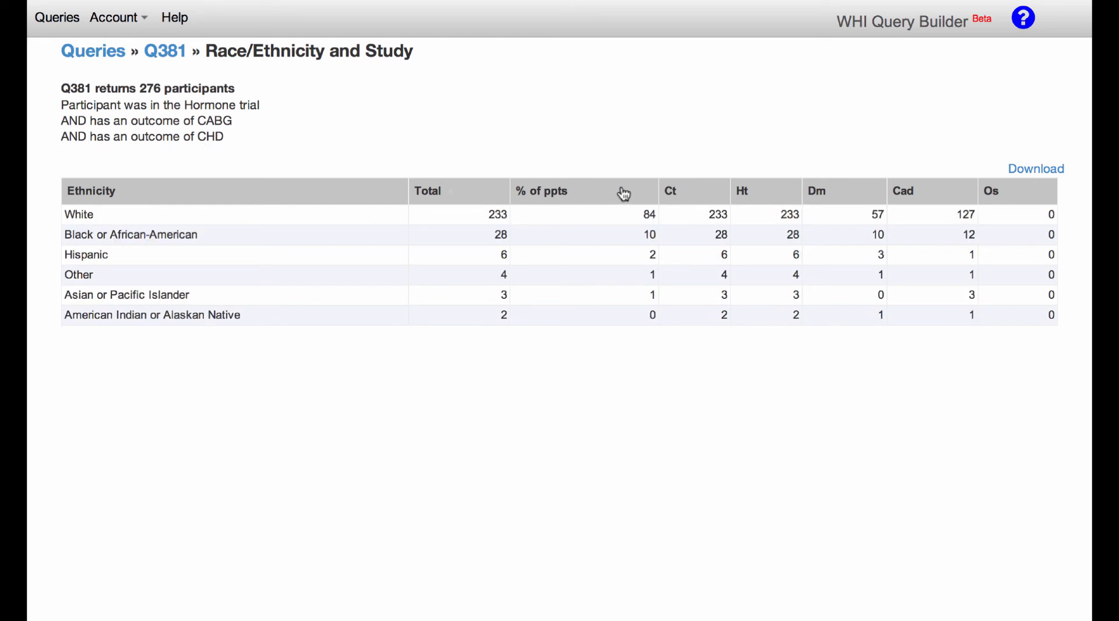
# Step: Download the Race/Ethnicity and Study report and view the resulting ethnicity (3).csv in Excel
pyautogui.click(1054, 170)
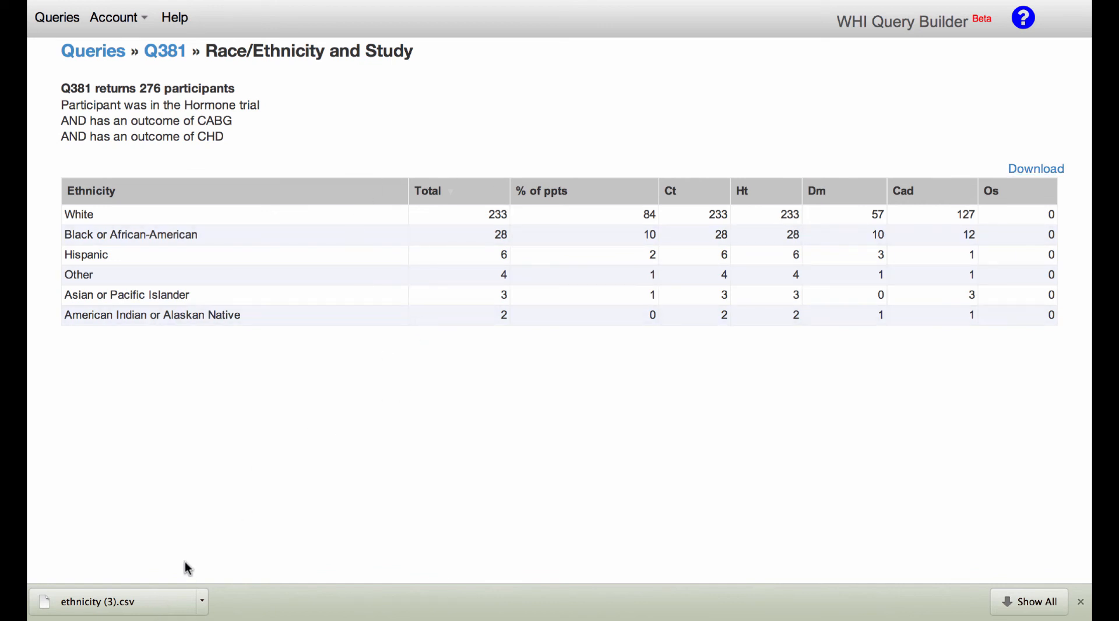
pyautogui.click(155, 609)
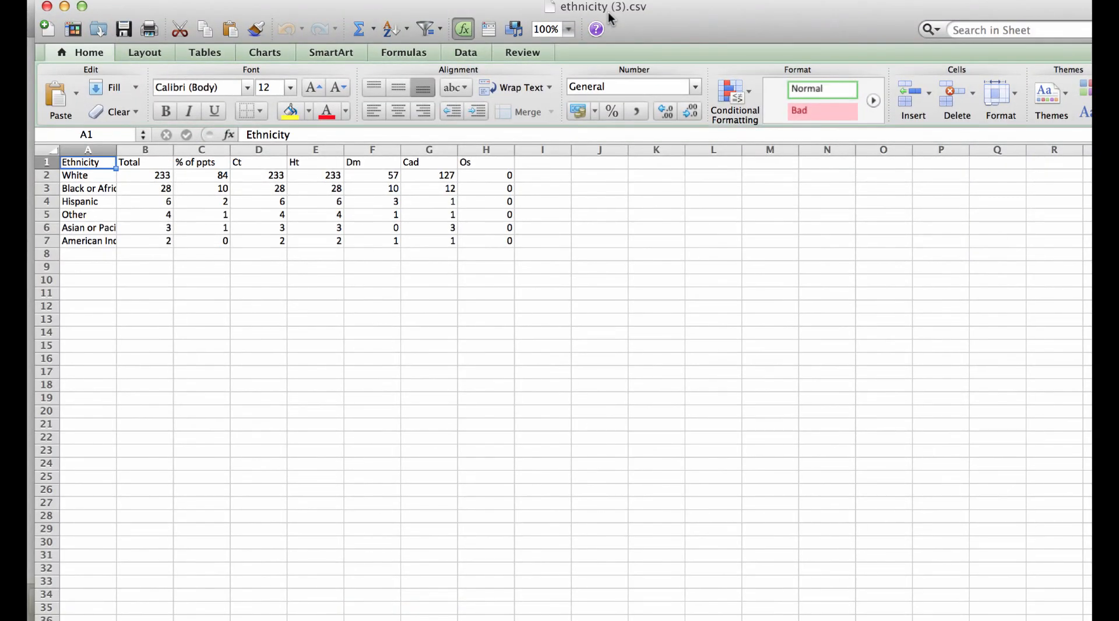
pyautogui.moveTo(607, 12); pyautogui.dragTo(602, 23)
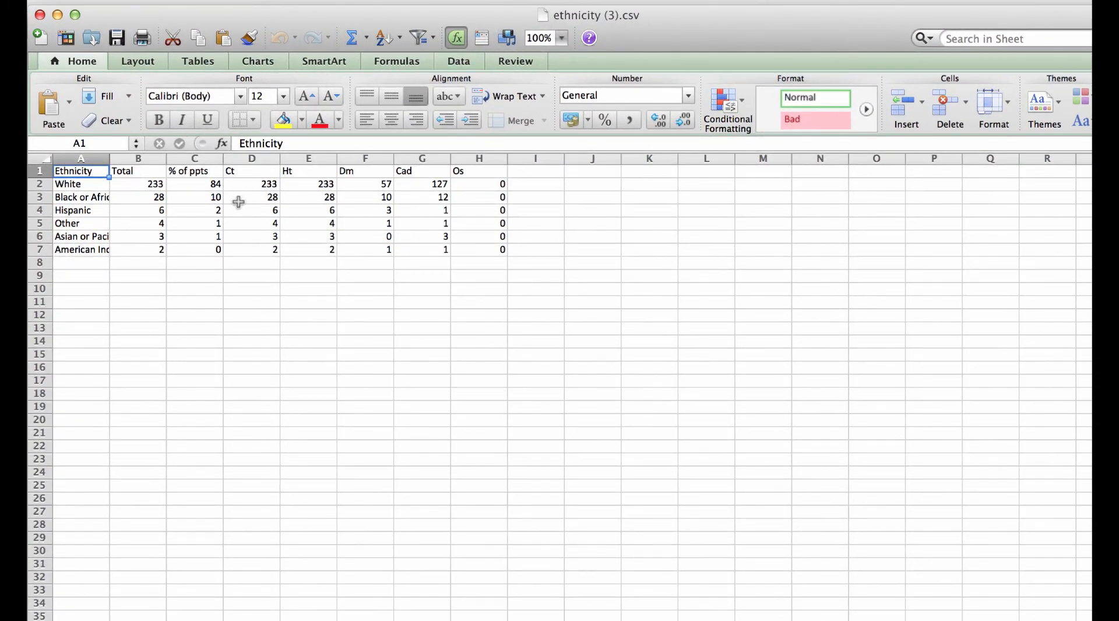
# Step: Widen the Ethnicity column to 15.67, select D2:D5 in the Ct column, and close the spreadsheet without saving
pyautogui.moveTo(109, 159); pyautogui.dragTo(139, 161)
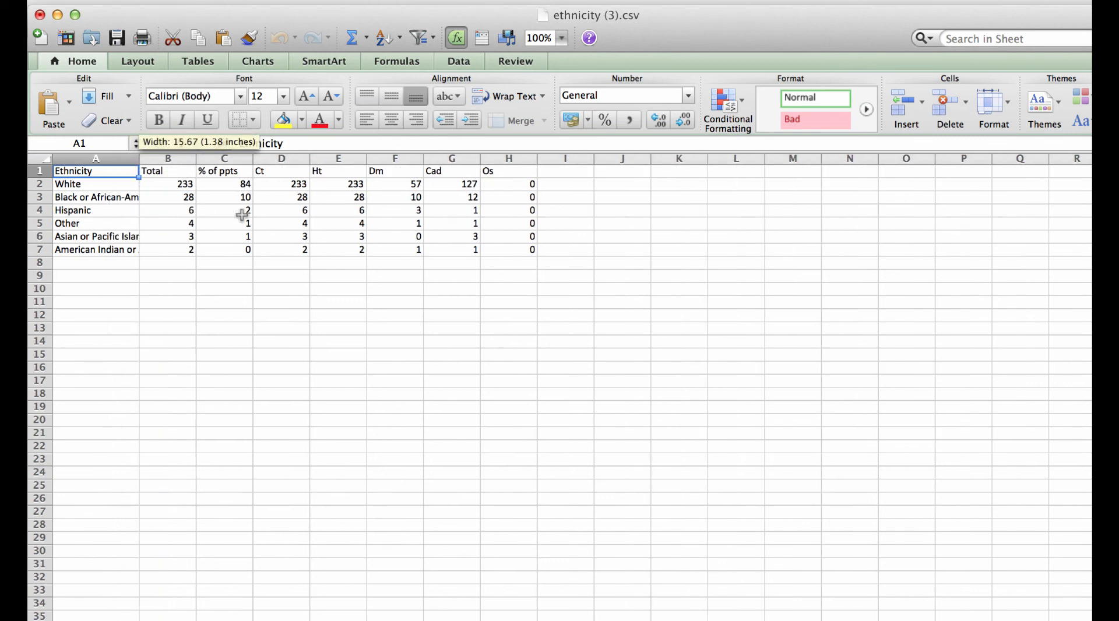
pyautogui.moveTo(299, 186); pyautogui.dragTo(299, 217)
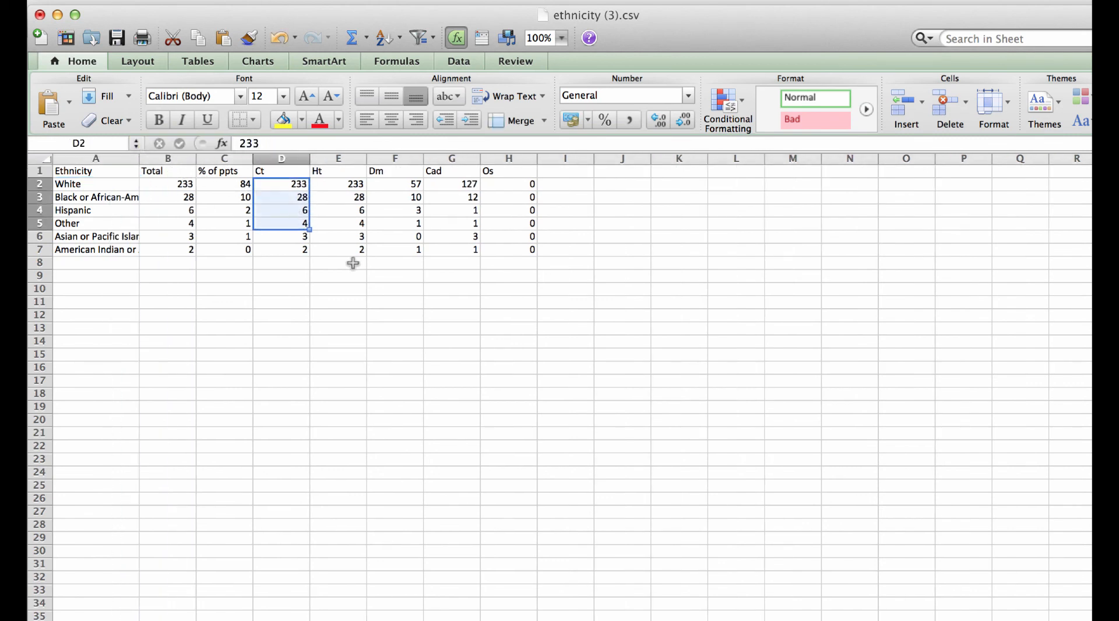
pyautogui.click(40, 15)
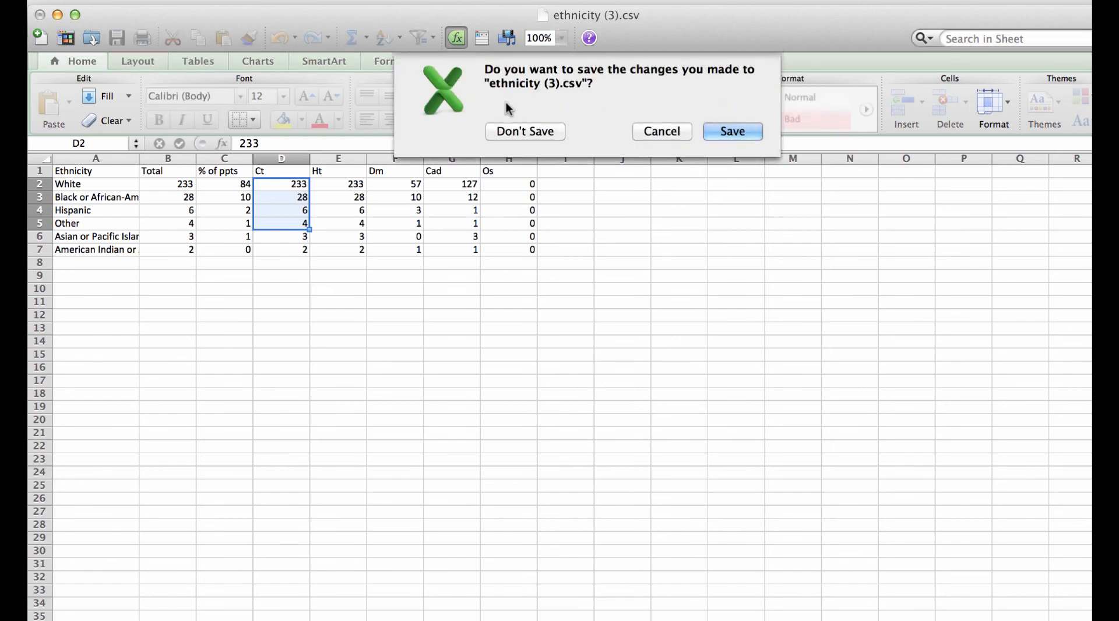
pyautogui.click(510, 132)
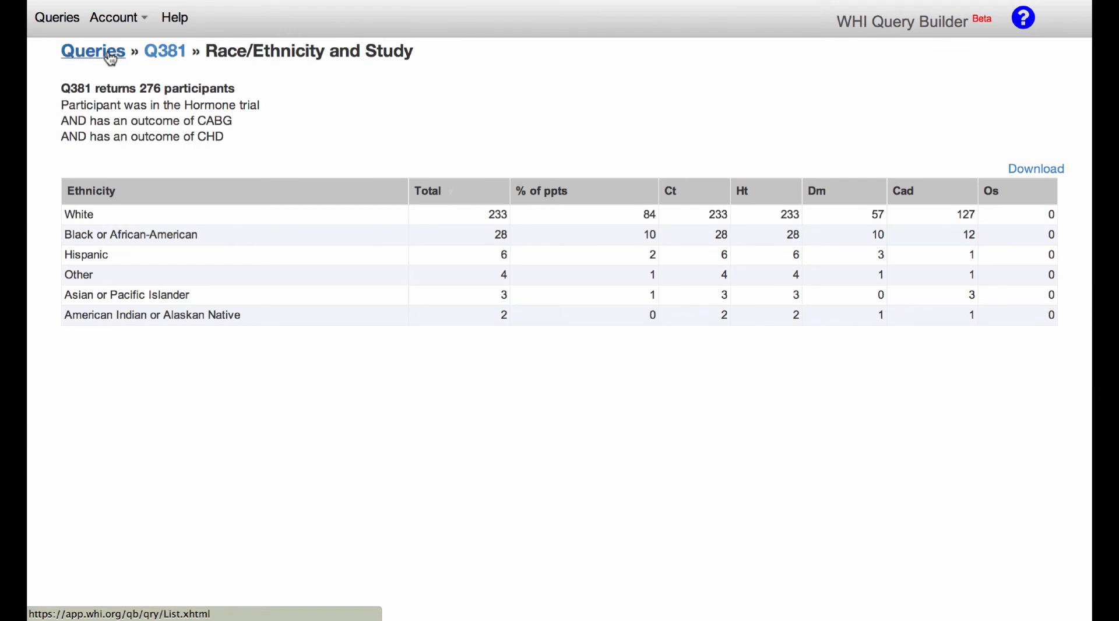
# Step: Leave the report, check the criteria of query Q381 in the list of all queries, and reopen that query
pyautogui.click(167, 57)
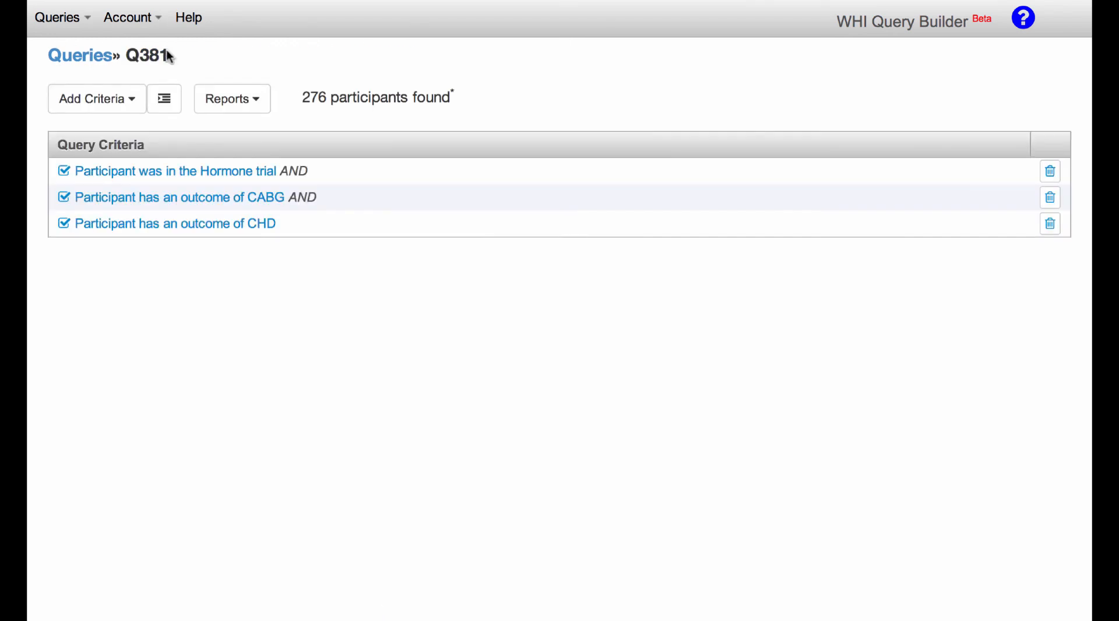
pyautogui.click(93, 58)
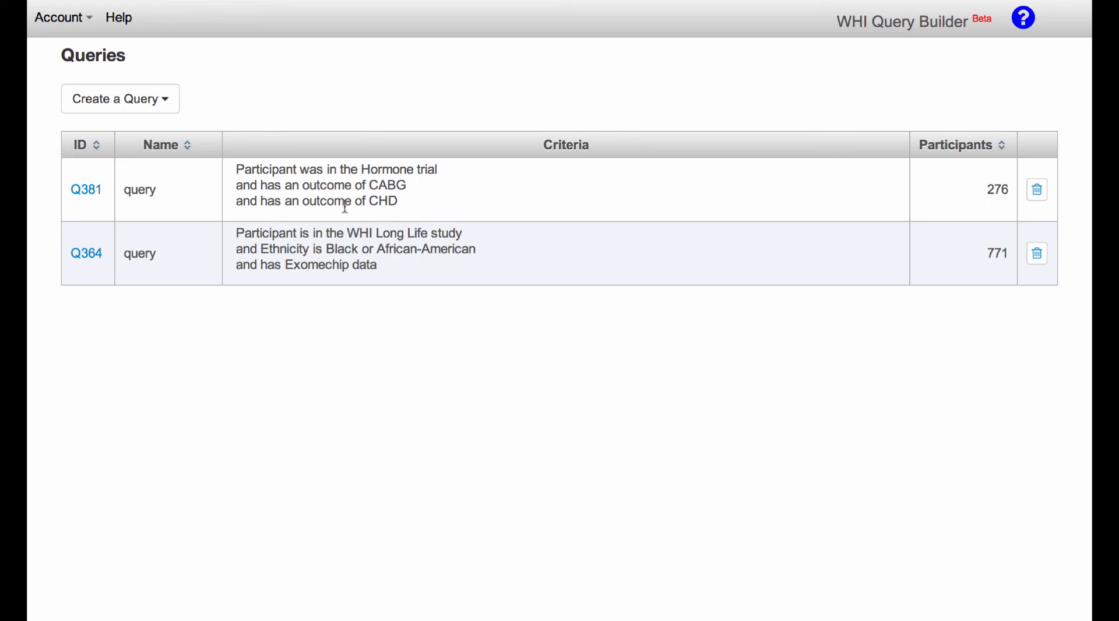
pyautogui.click(78, 192)
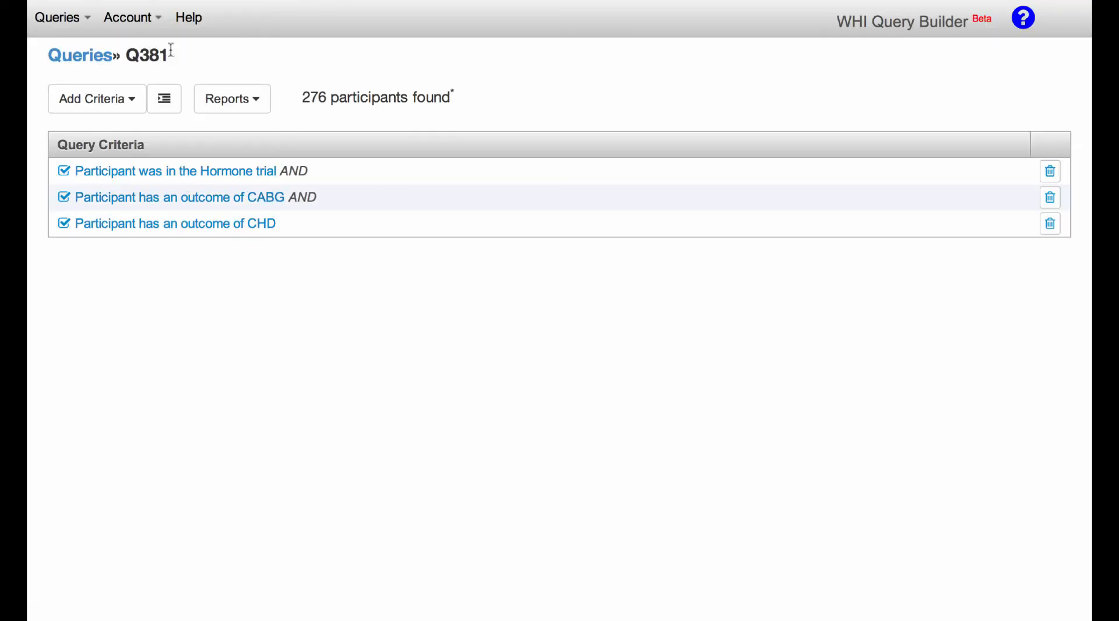
# Step: Open the rename dialog for query Q381 and cancel it
pyautogui.click(66, 27)
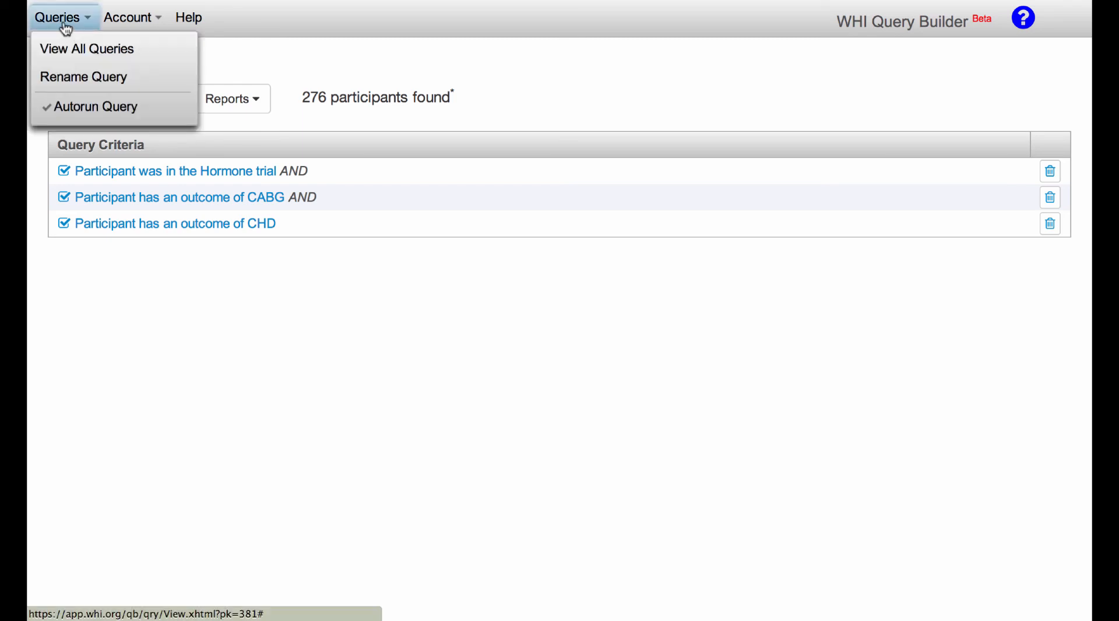
pyautogui.click(92, 77)
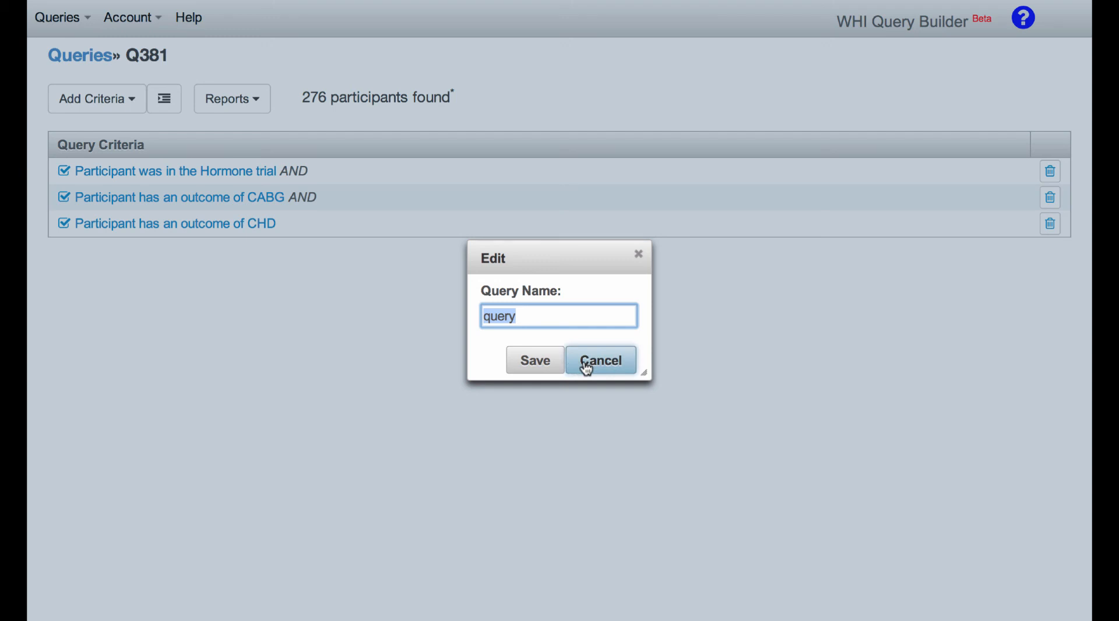
pyautogui.click(619, 369)
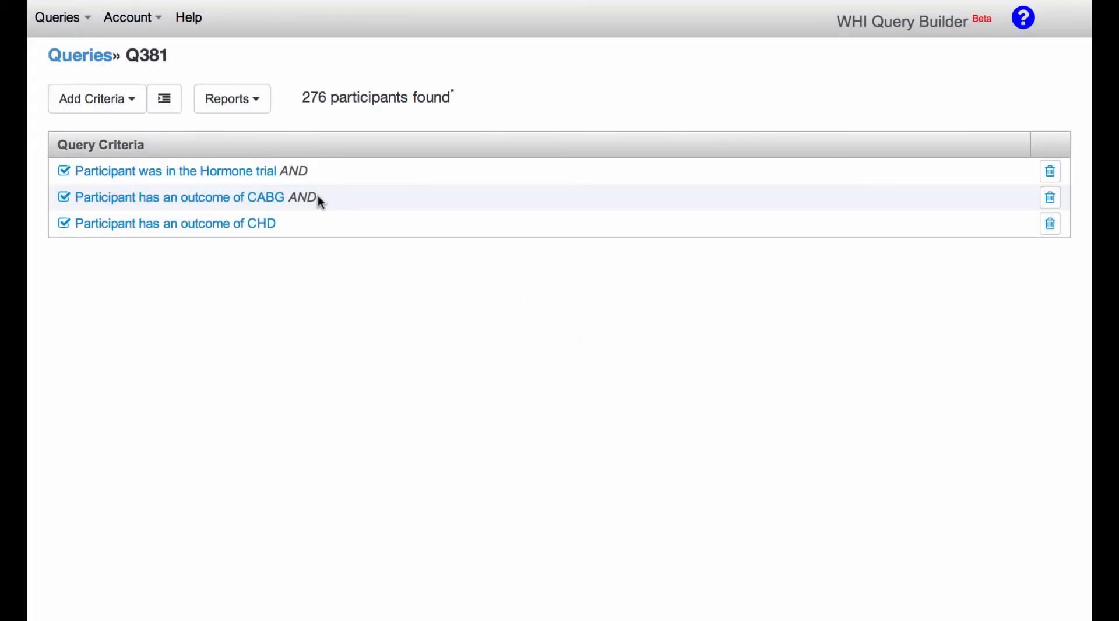
# Step: From the list of all queries, start merging two queries, try merge types "In A or in B" and "In A and not in B", and cancel
pyautogui.click(88, 55)
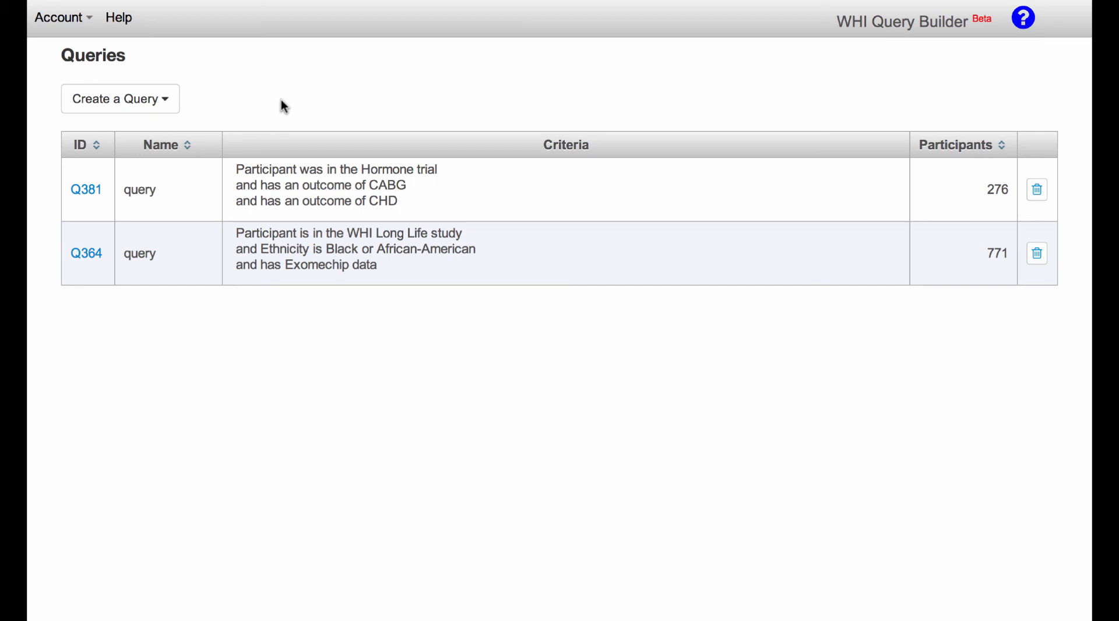
pyautogui.click(166, 101)
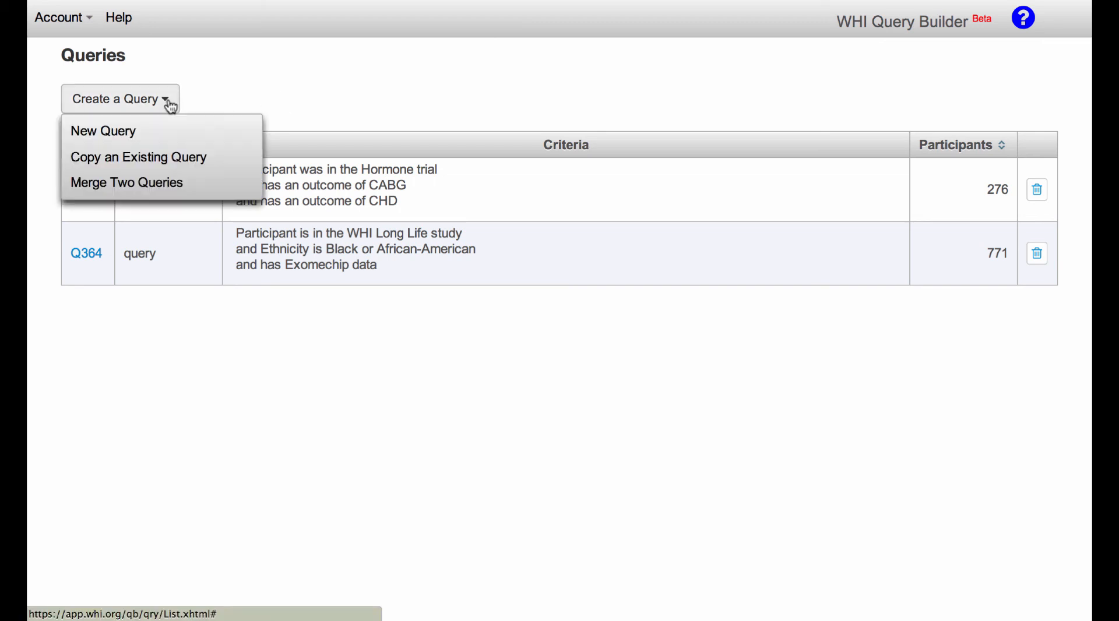
pyautogui.click(142, 185)
pyautogui.click(557, 312)
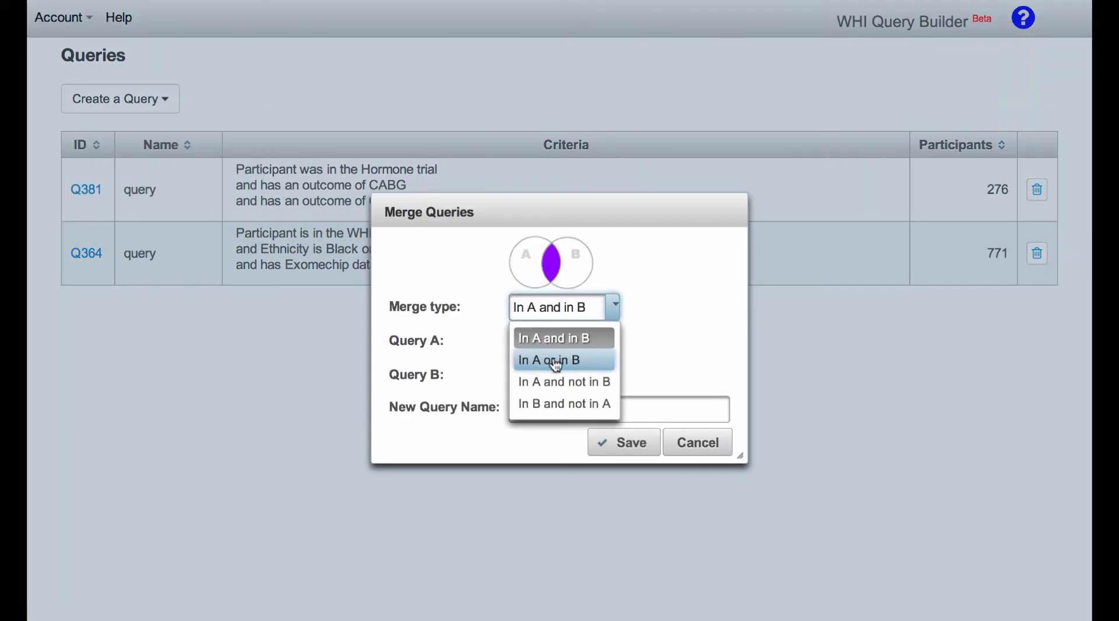
pyautogui.click(553, 361)
pyautogui.click(559, 311)
pyautogui.click(553, 385)
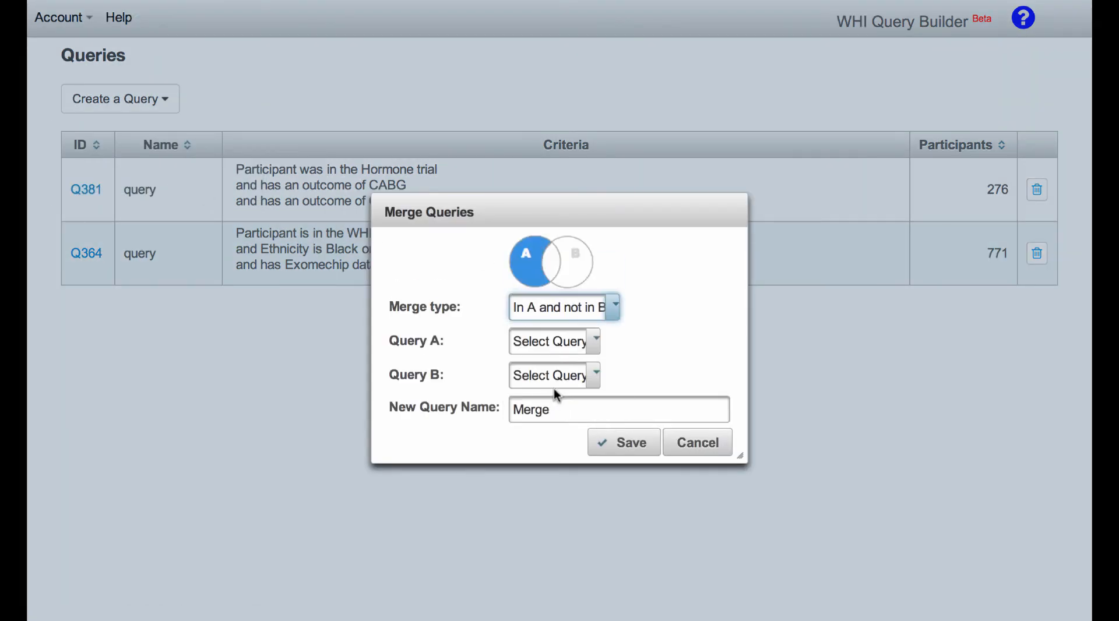
pyautogui.click(701, 449)
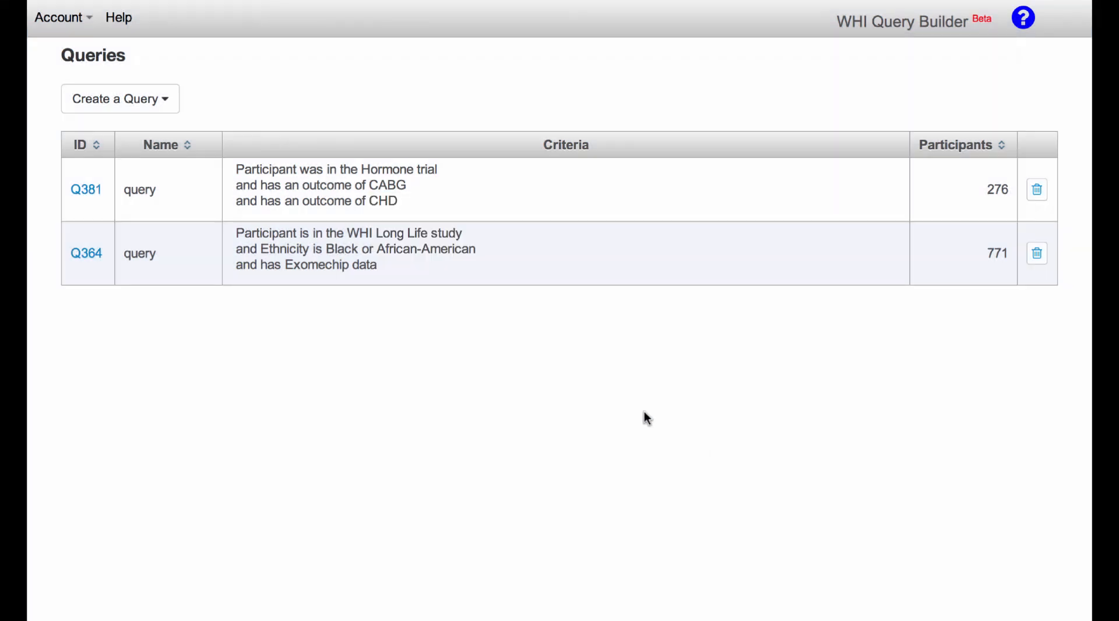